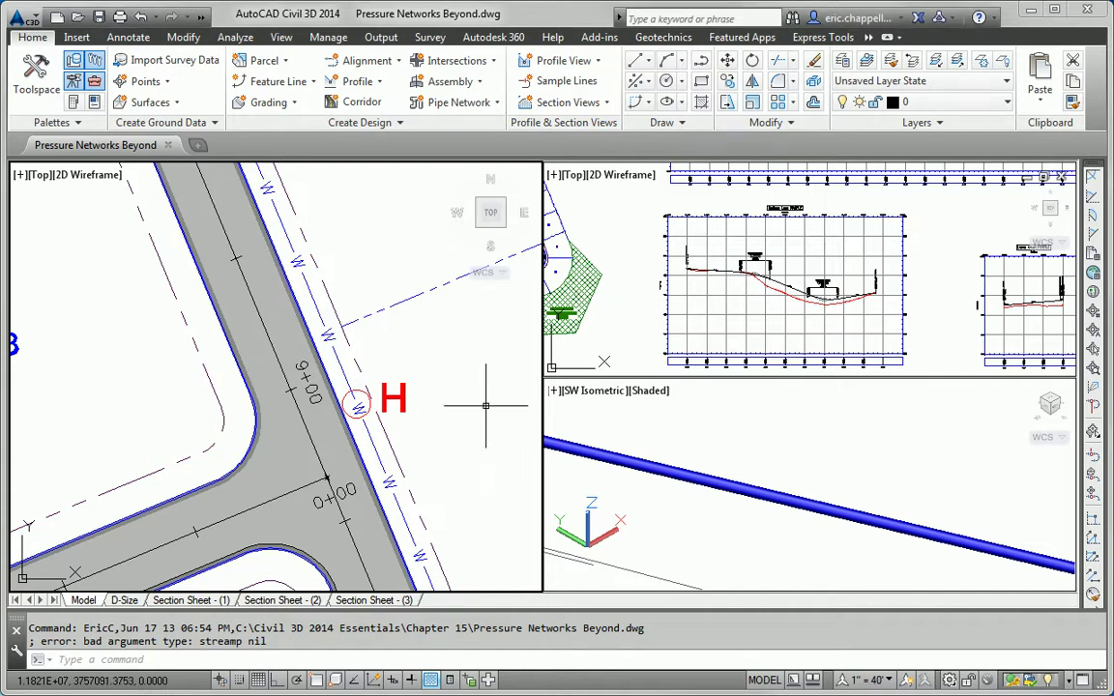
# Open the plan layout tools for the Water Main pressure network by way of the pipe near point H
pyautogui.scroll(-3, 362, 390)
pyautogui.scroll(-4, 363, 390)
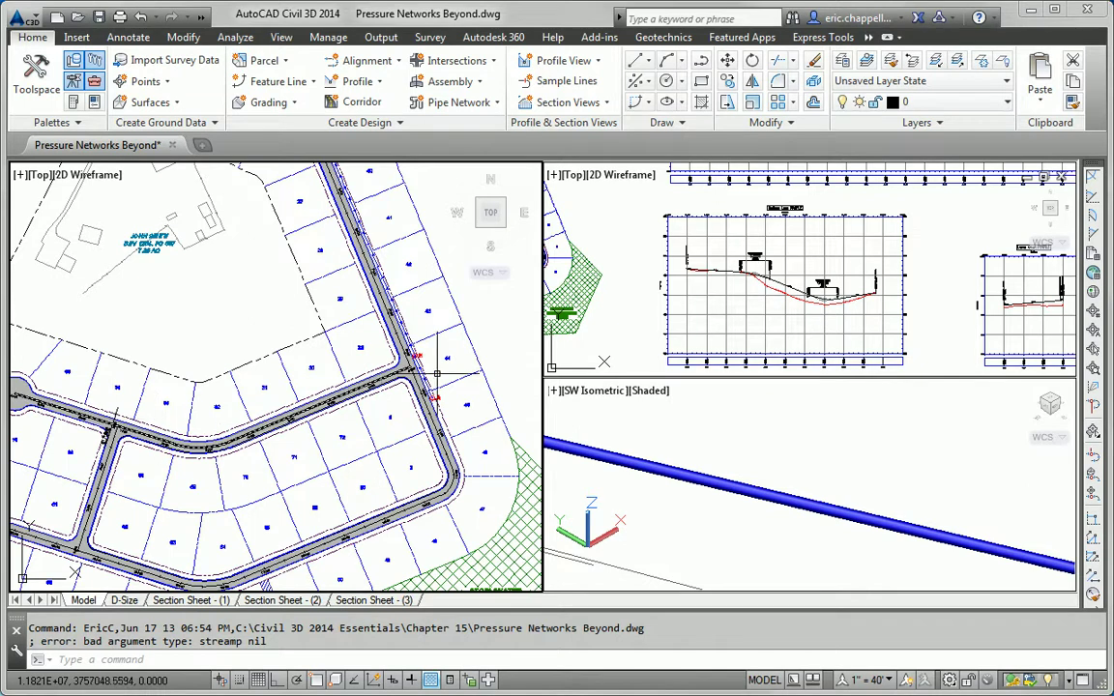
pyautogui.moveTo(387, 406); pyautogui.dragTo(331, 411, button='middle')
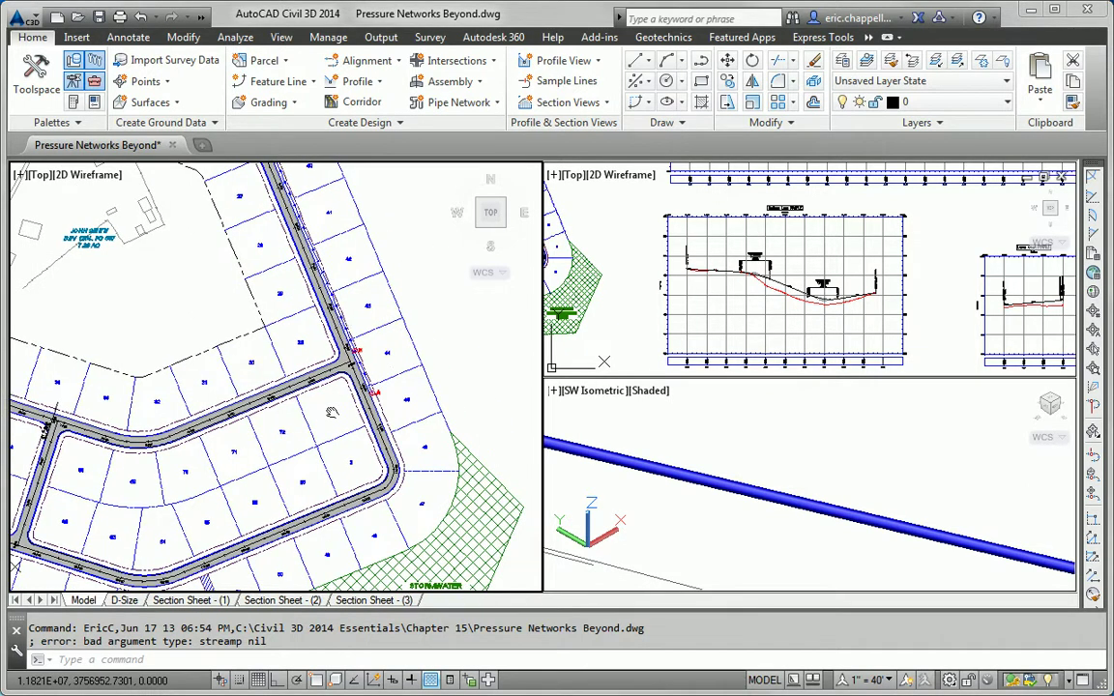
pyautogui.scroll(4, 331, 367)
pyautogui.scroll(3, 338, 363)
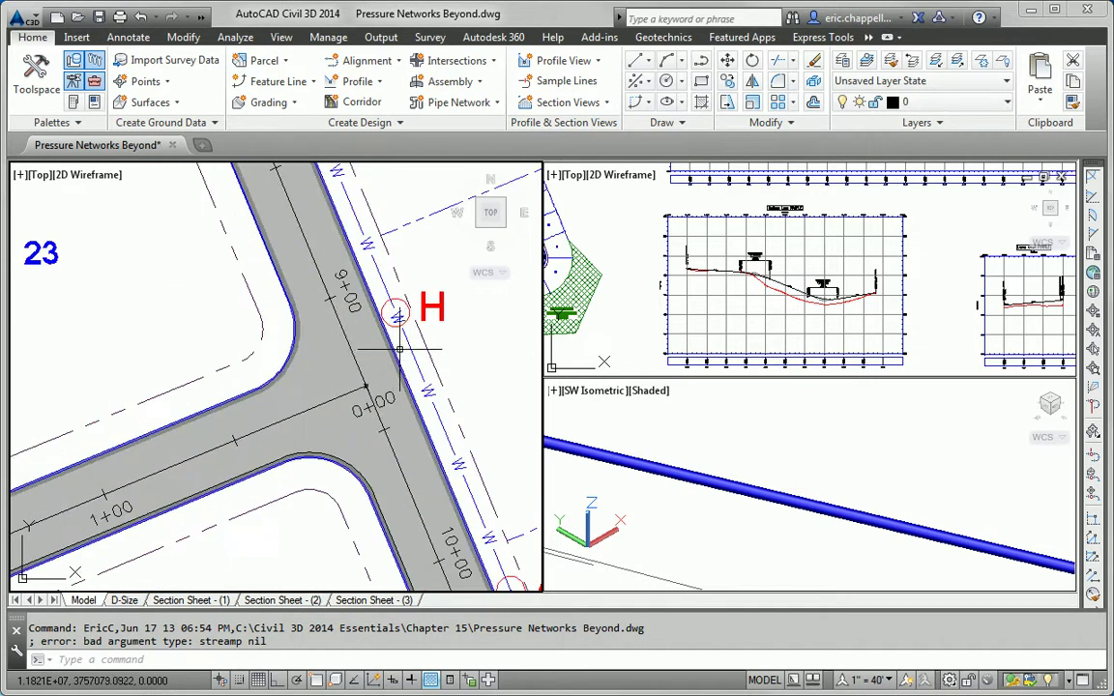
pyautogui.click(410, 348)
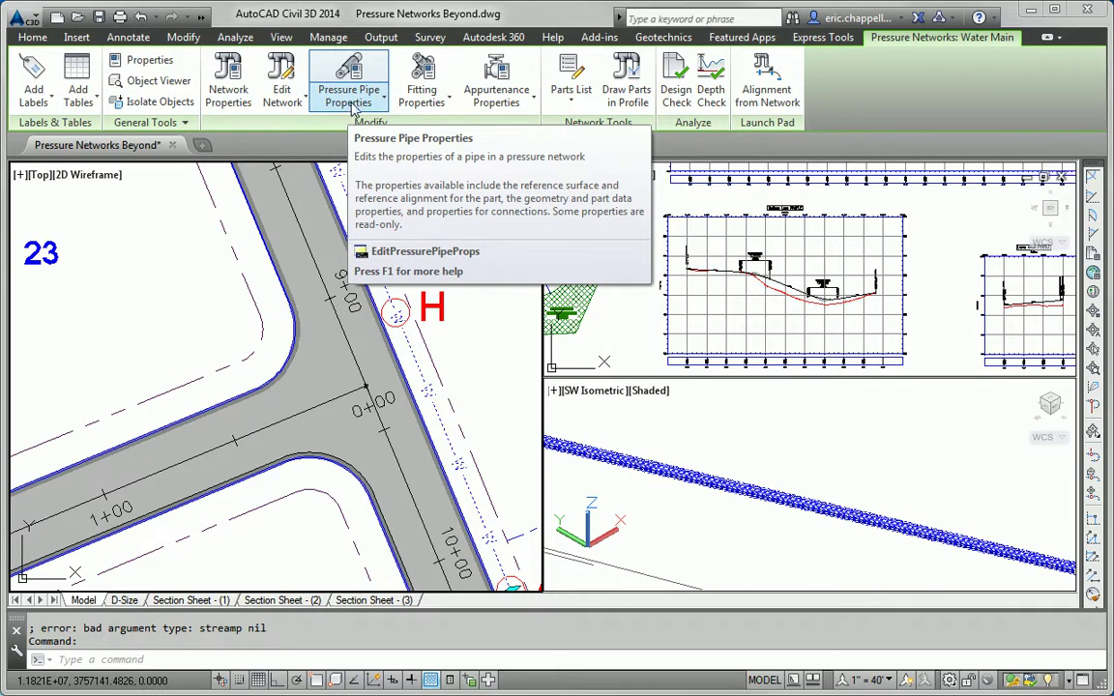
pyautogui.click(281, 97)
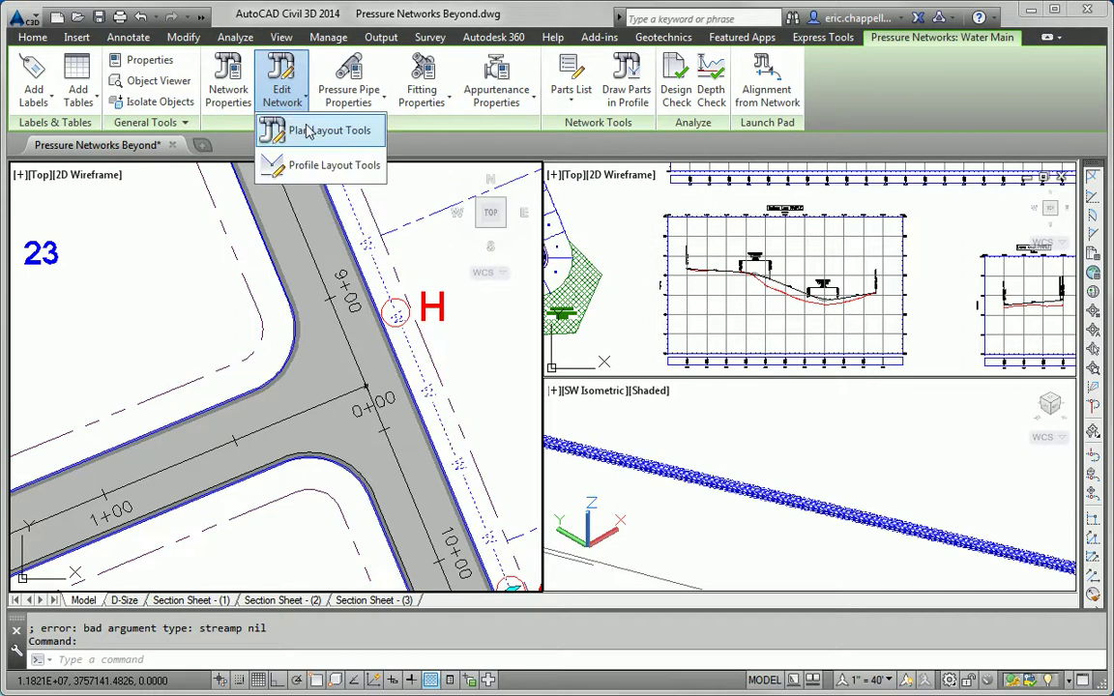
pyautogui.click(286, 130)
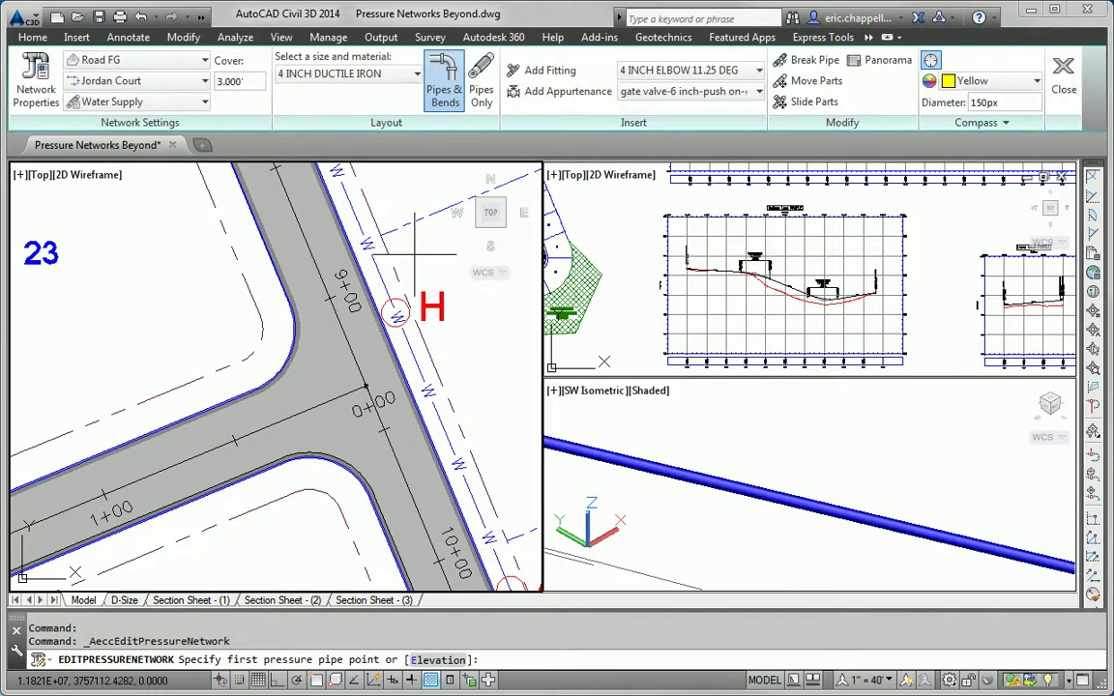
# Set the pipe size and material to 6 INCH DUCTILE IRON and the fitting to 6 INCH TEE
pyautogui.click(319, 73)
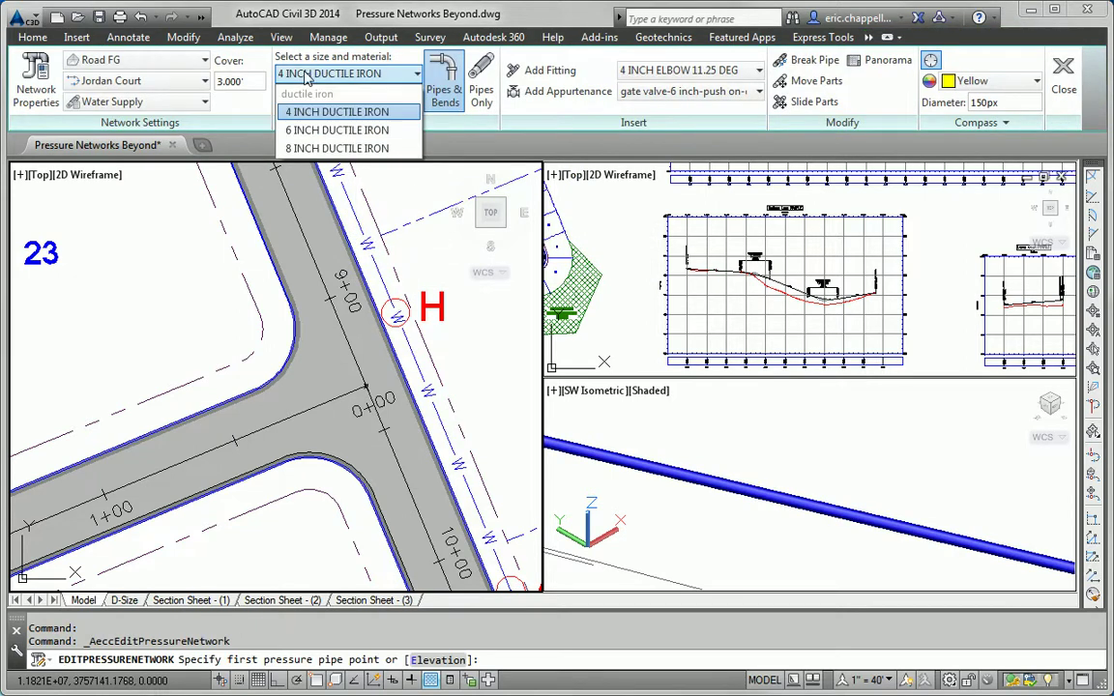
pyautogui.click(318, 130)
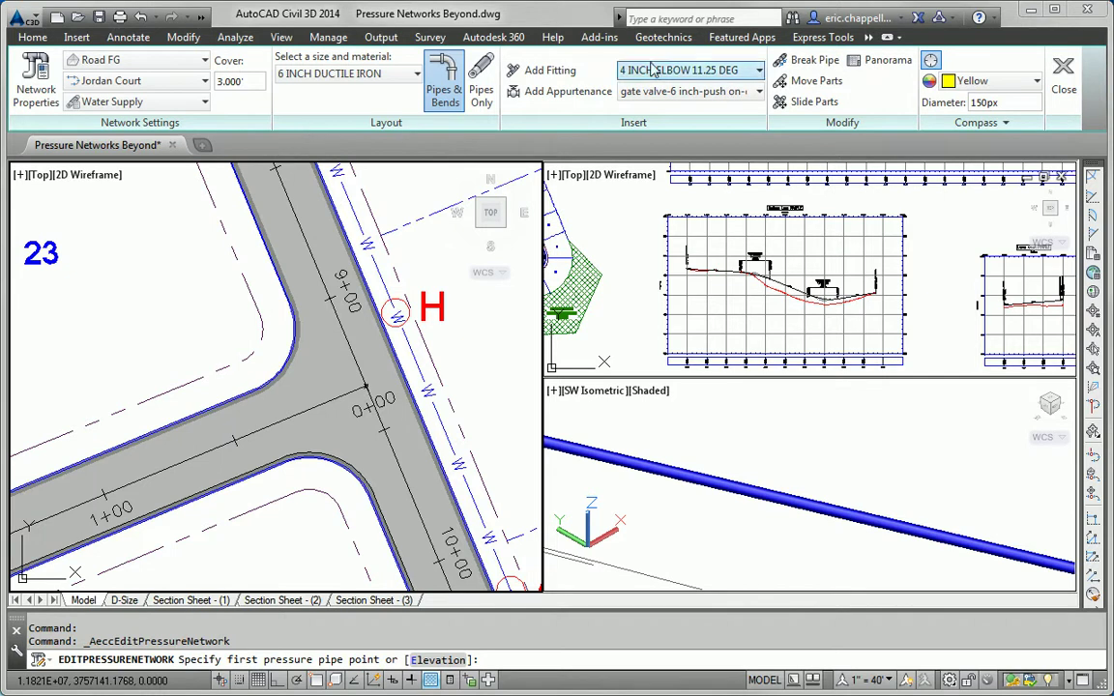
pyautogui.click(688, 70)
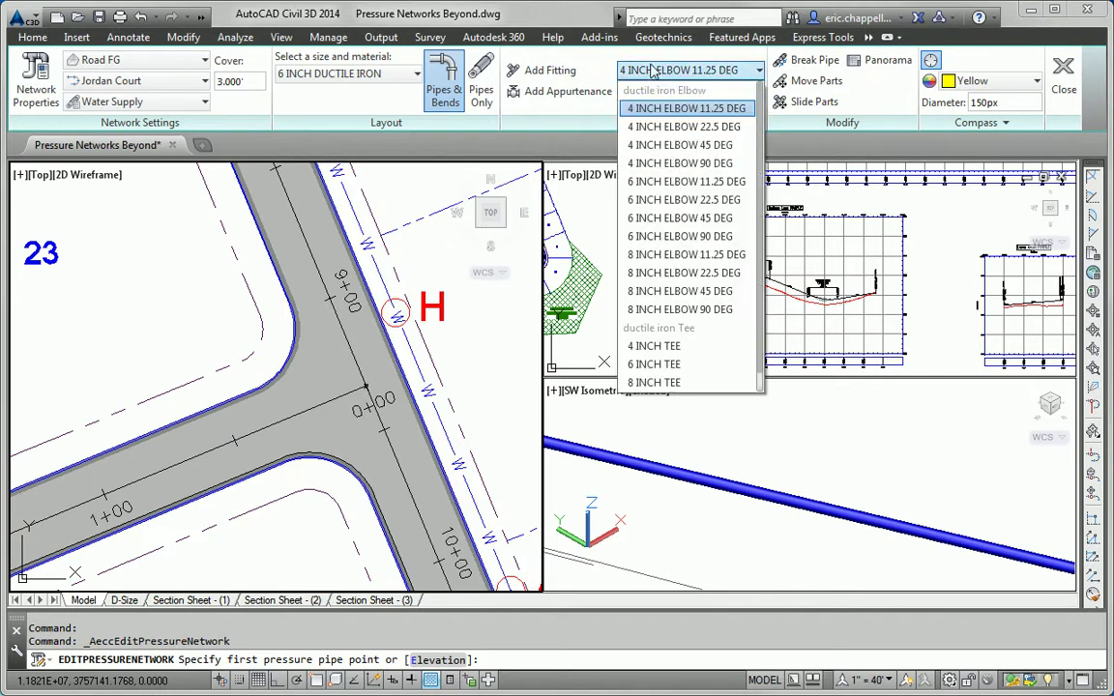
pyautogui.click(650, 363)
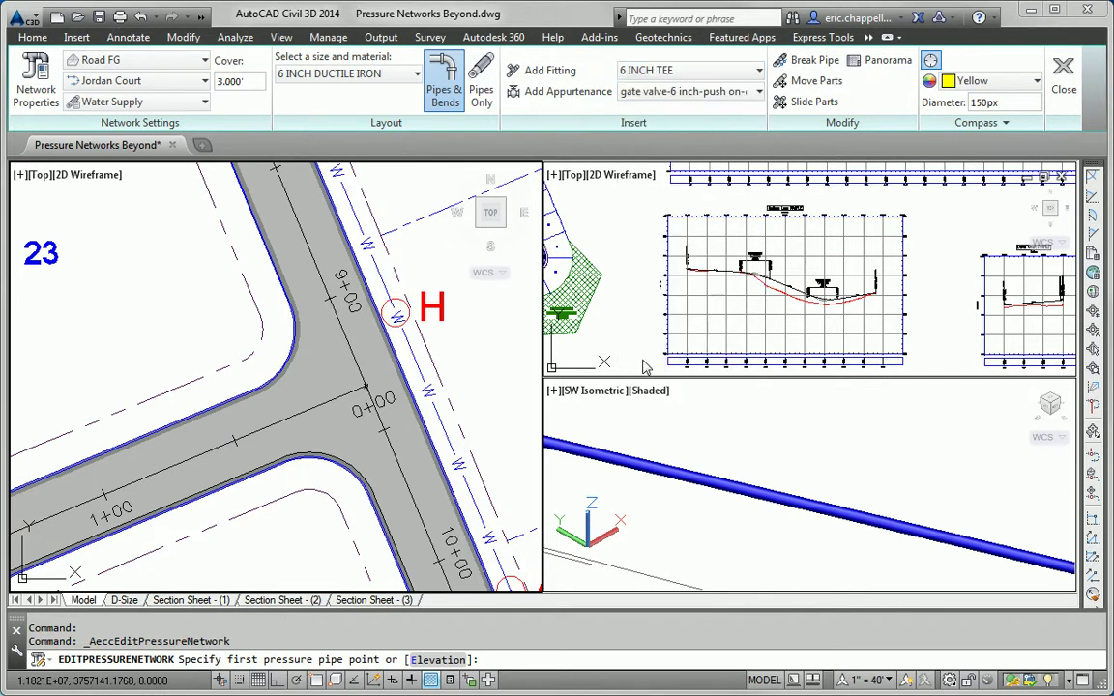
# Insert the 6-inch tee into the water main at the center of the red circle marked H
pyautogui.click(540, 75)
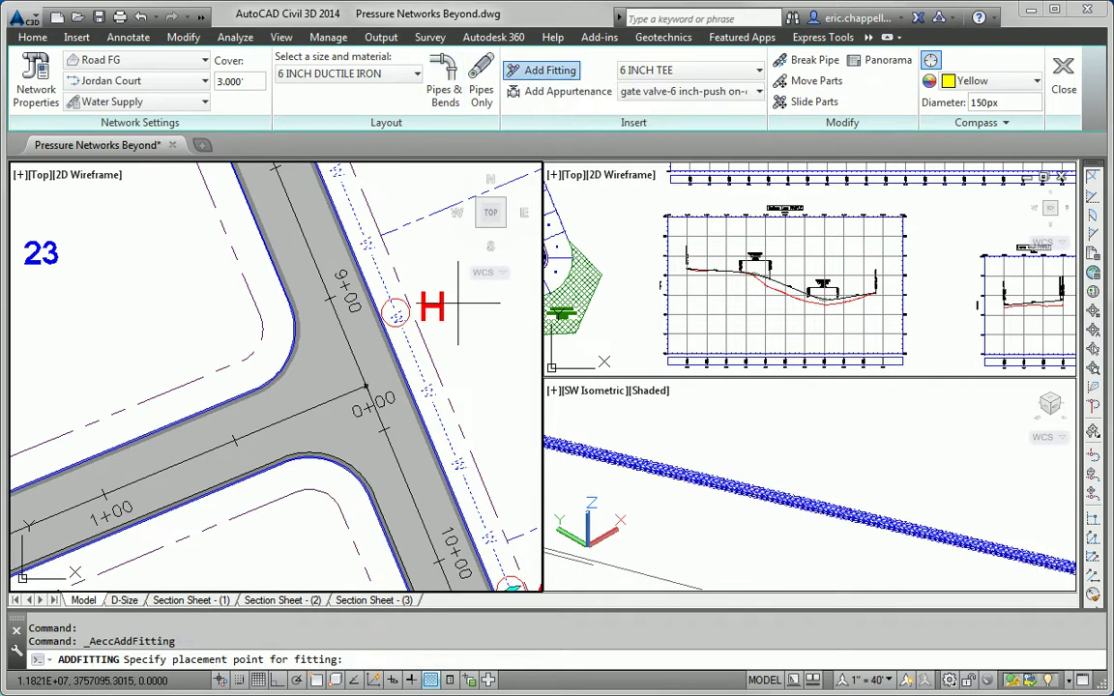
pyautogui.scroll(3, 391, 305)
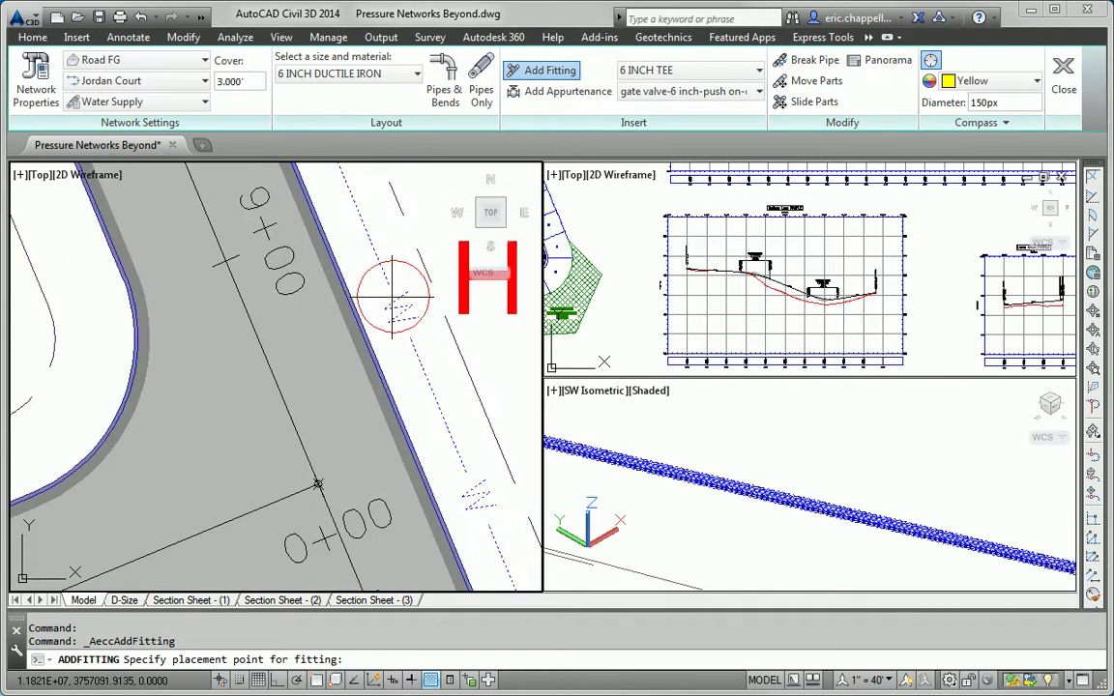
pyautogui.click(392, 295)
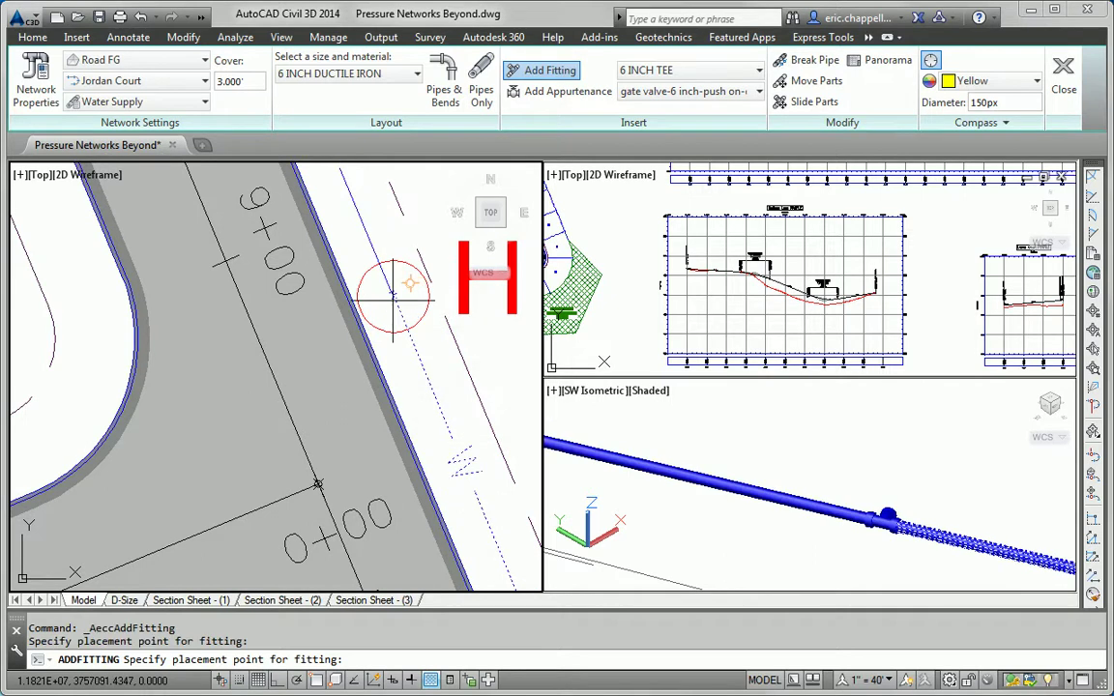
pyautogui.press('Escape')
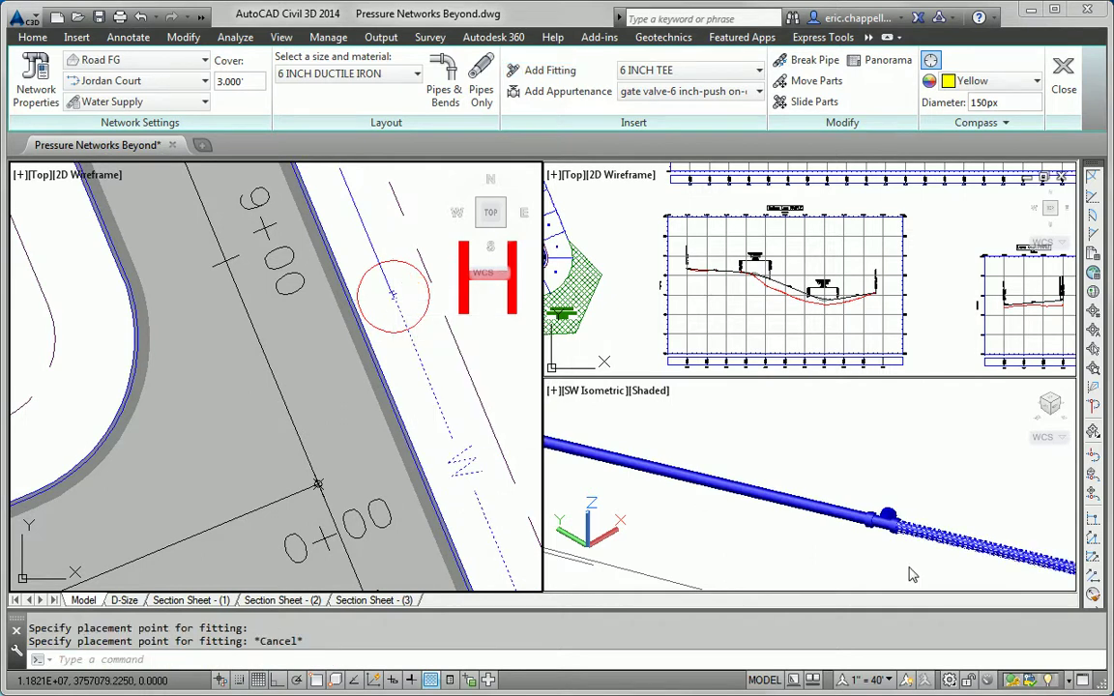
pyautogui.press('Escape')
pyautogui.scroll(2, 828, 526)
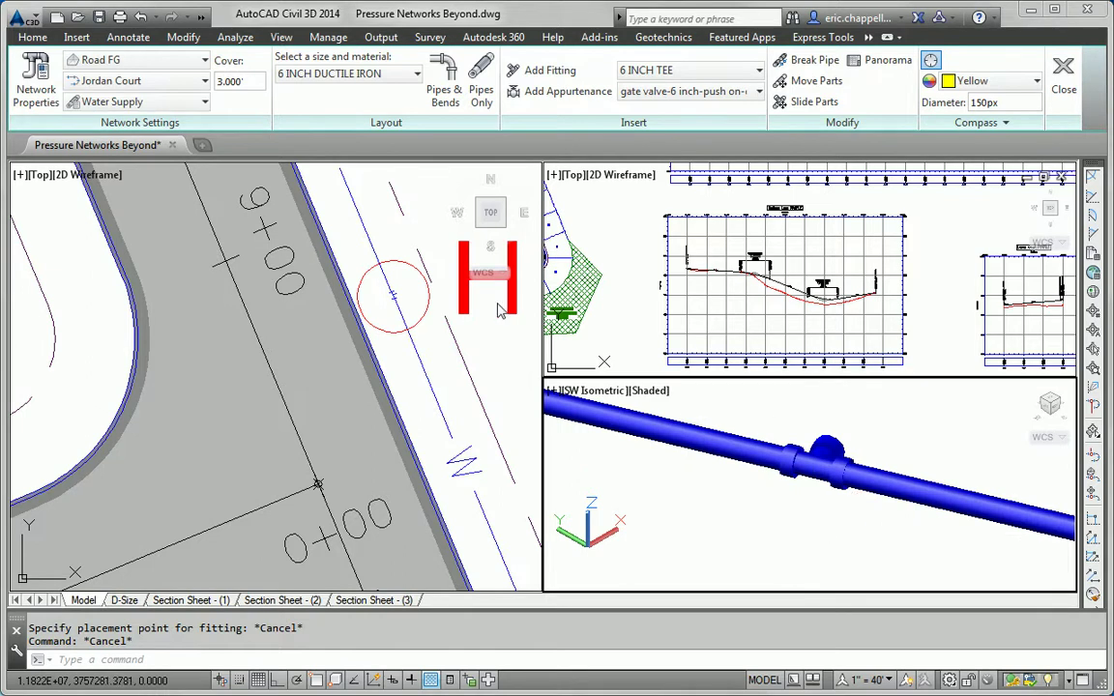
# Flip the new tee at H so its branch faces the side road
pyautogui.click(380, 282)
pyautogui.scroll(4, 416, 309)
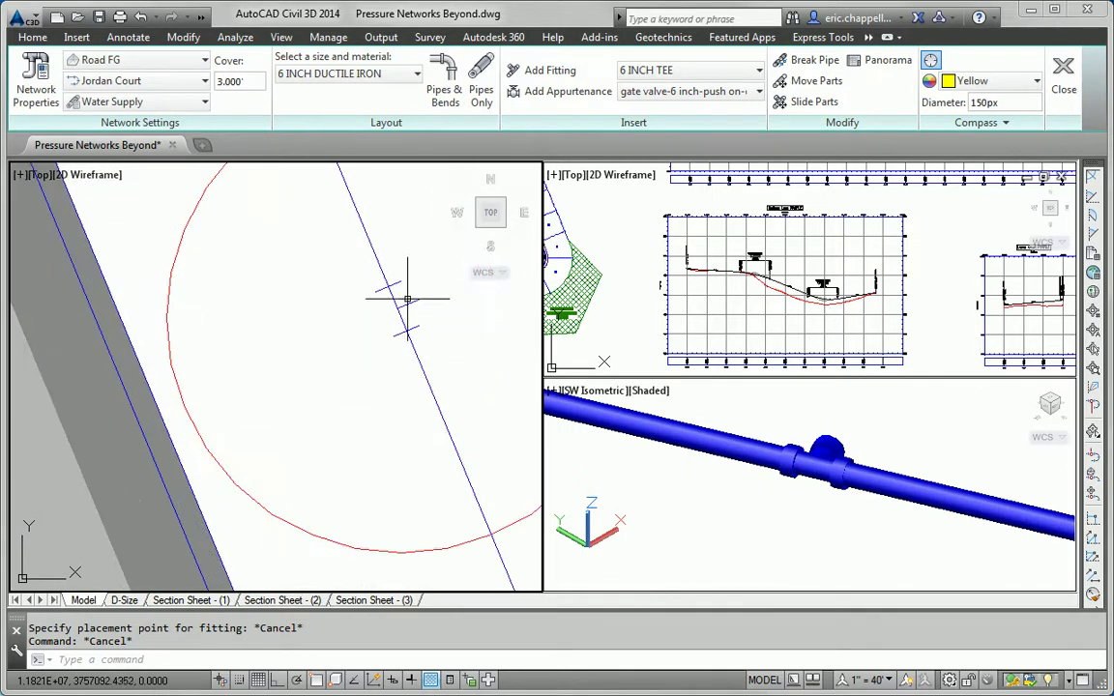
pyautogui.click(410, 324)
pyautogui.click(402, 319)
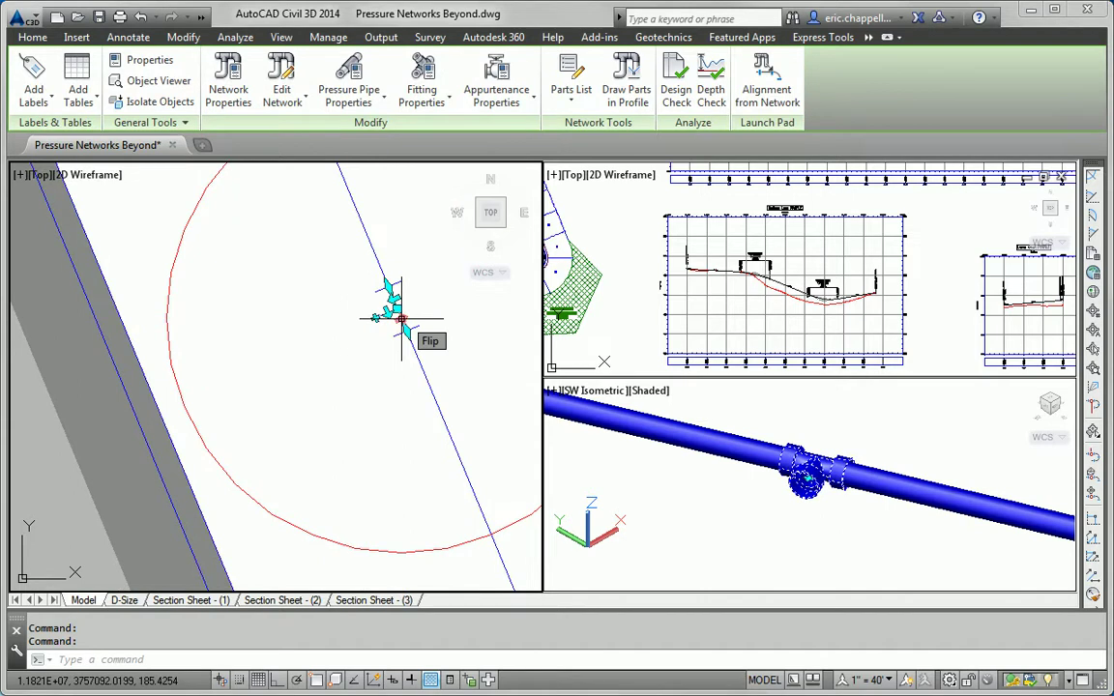
pyautogui.press('Escape')
pyautogui.press('Escape')
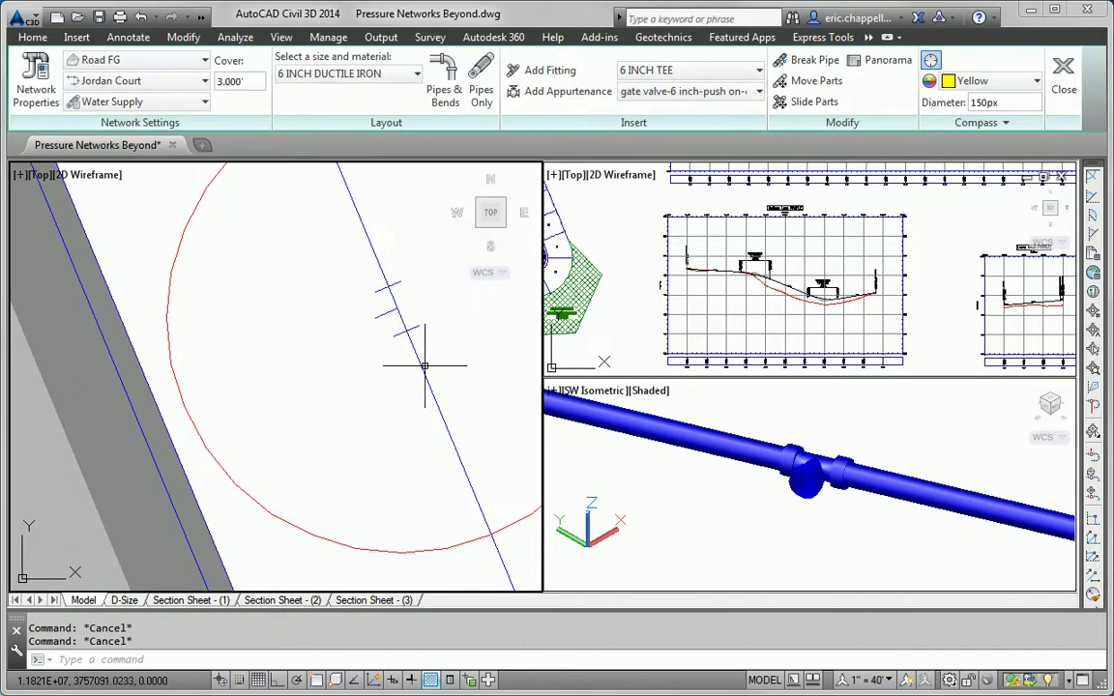
# Look over the route along Madison Lane from the tee at H to the side-road intersection near lot 34
pyautogui.scroll(-5, 418, 351)
pyautogui.scroll(-6, 418, 351)
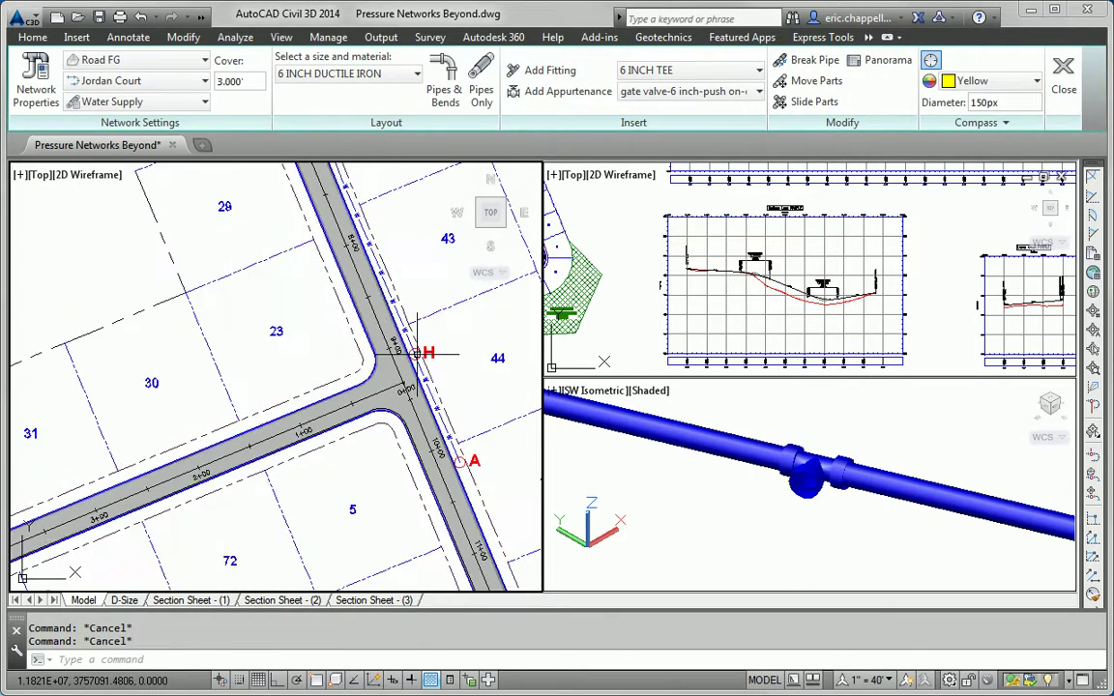
pyautogui.moveTo(387, 404); pyautogui.dragTo(406, 390, button='middle')
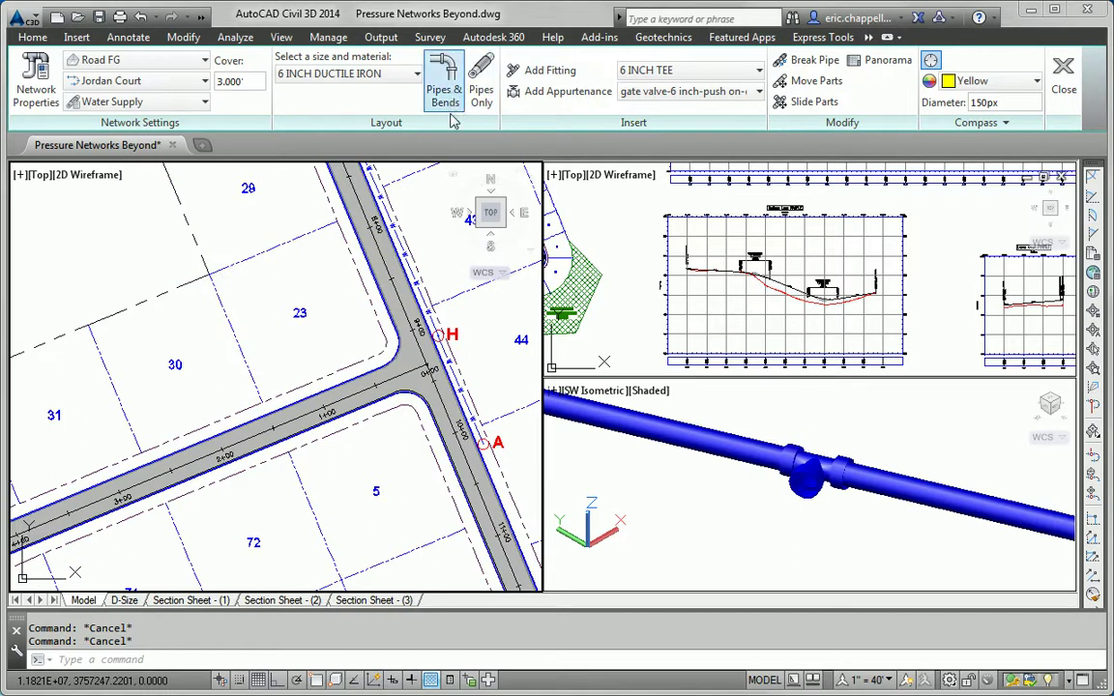
pyautogui.scroll(-3, 406, 361)
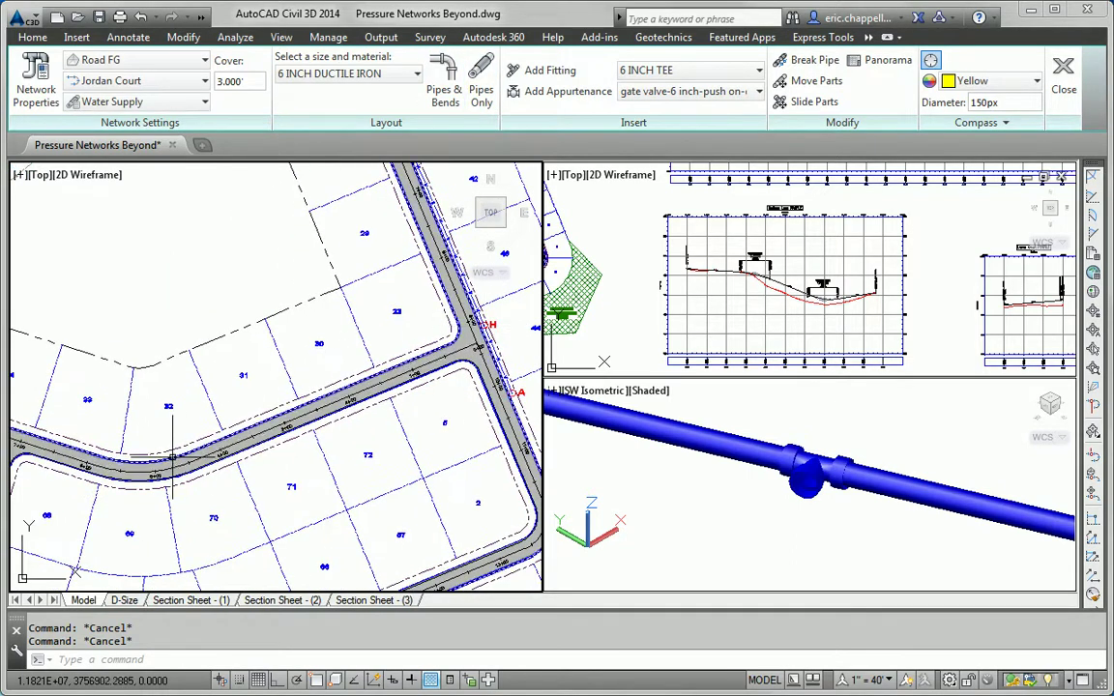
pyautogui.moveTo(124, 420); pyautogui.dragTo(226, 406, button='middle')
pyautogui.moveTo(478, 366); pyautogui.dragTo(353, 343, button='middle')
pyautogui.moveTo(172, 411); pyautogui.dragTo(320, 407, button='middle')
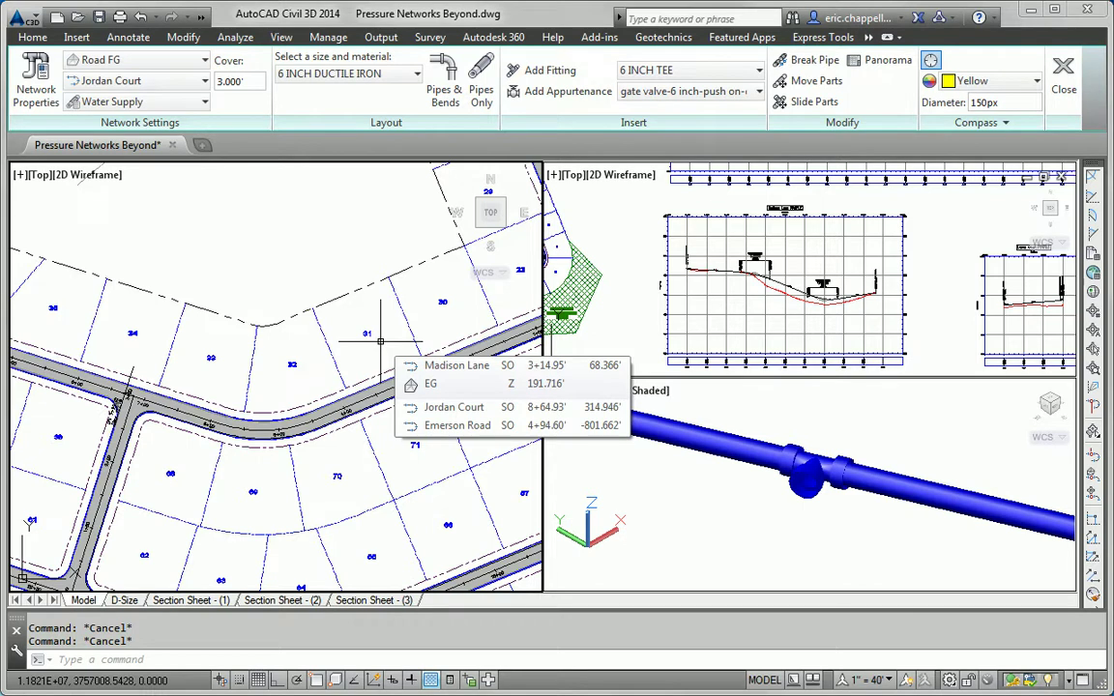
# Using Pipes Only, draw a straight pipe from the tee's branch along Madison Lane to the start of the bend beside lot 32
pyautogui.click(481, 89)
pyautogui.scroll(10, 209, 363)
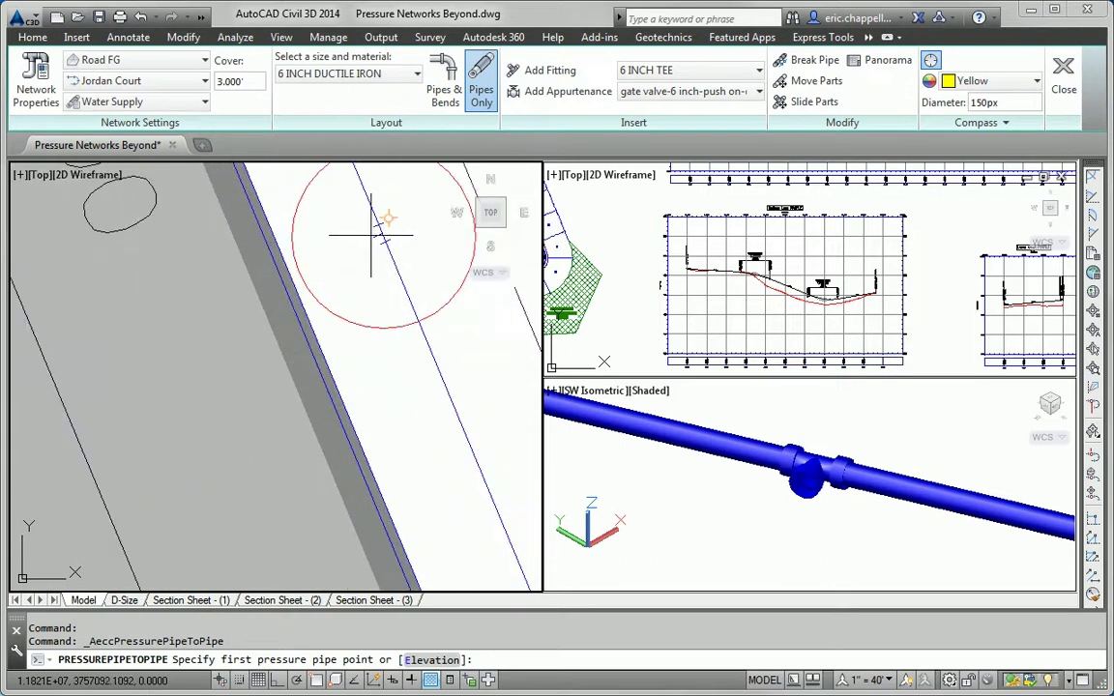
pyautogui.click(388, 221)
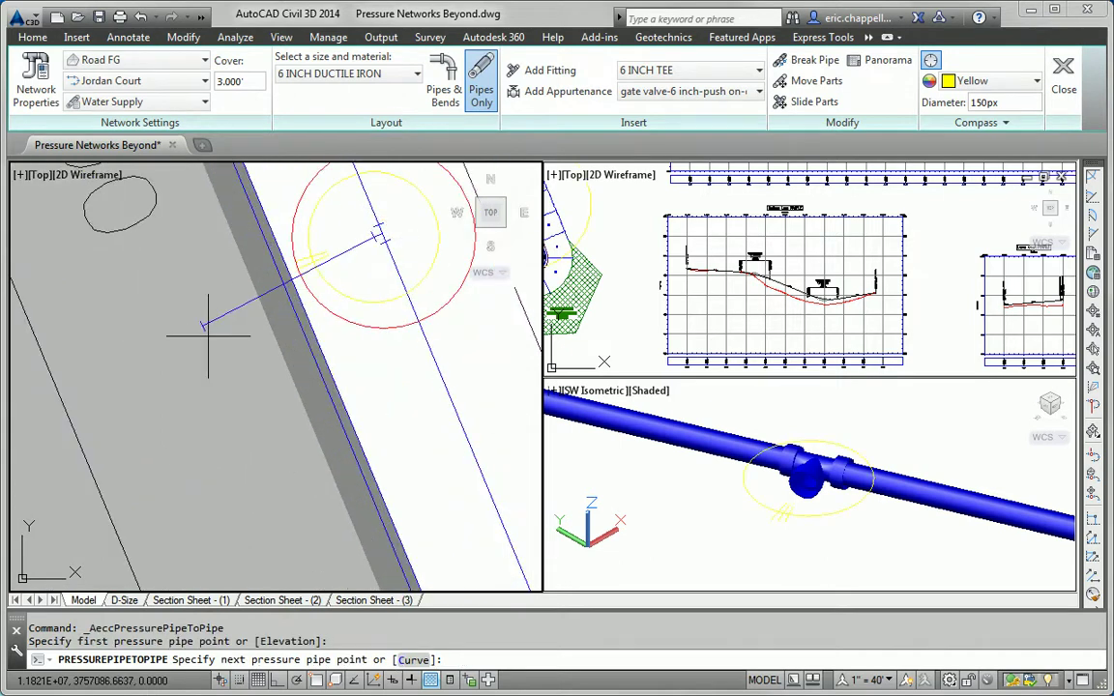
pyautogui.scroll(-3, 145, 348)
pyautogui.moveTo(124, 359); pyautogui.dragTo(317, 267, button='middle')
pyautogui.scroll(-4, 318, 267)
pyautogui.moveTo(89, 376); pyautogui.dragTo(351, 317, button='middle')
pyautogui.scroll(-3, 350, 319)
pyautogui.moveTo(145, 392); pyautogui.dragTo(361, 365, button='middle')
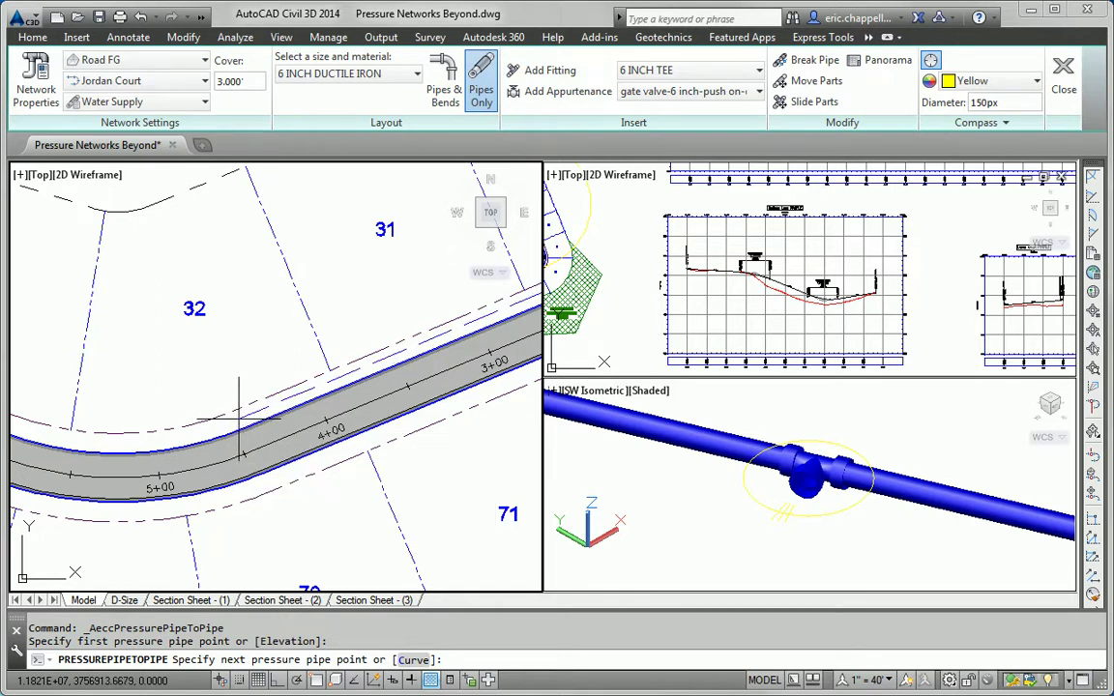
pyautogui.click(239, 419)
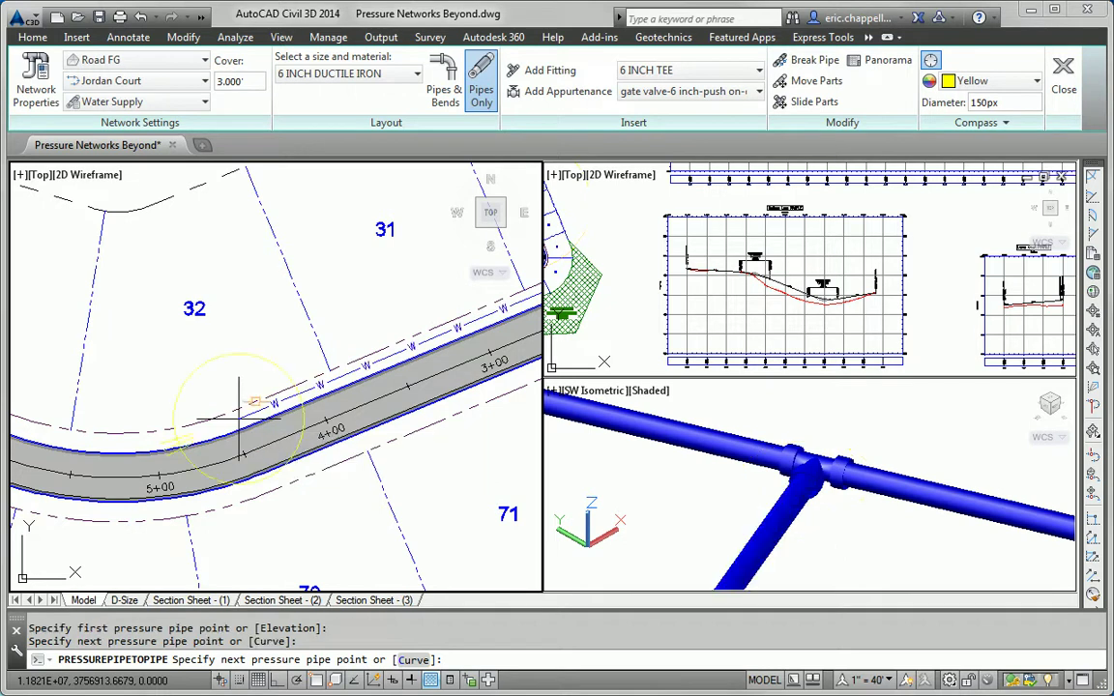
# Continue the pipe run with a curved segment around the Madison Lane bend, ending beside lot 33
pyautogui.click(413, 660)
pyautogui.moveTo(162, 495); pyautogui.dragTo(358, 516, button='middle')
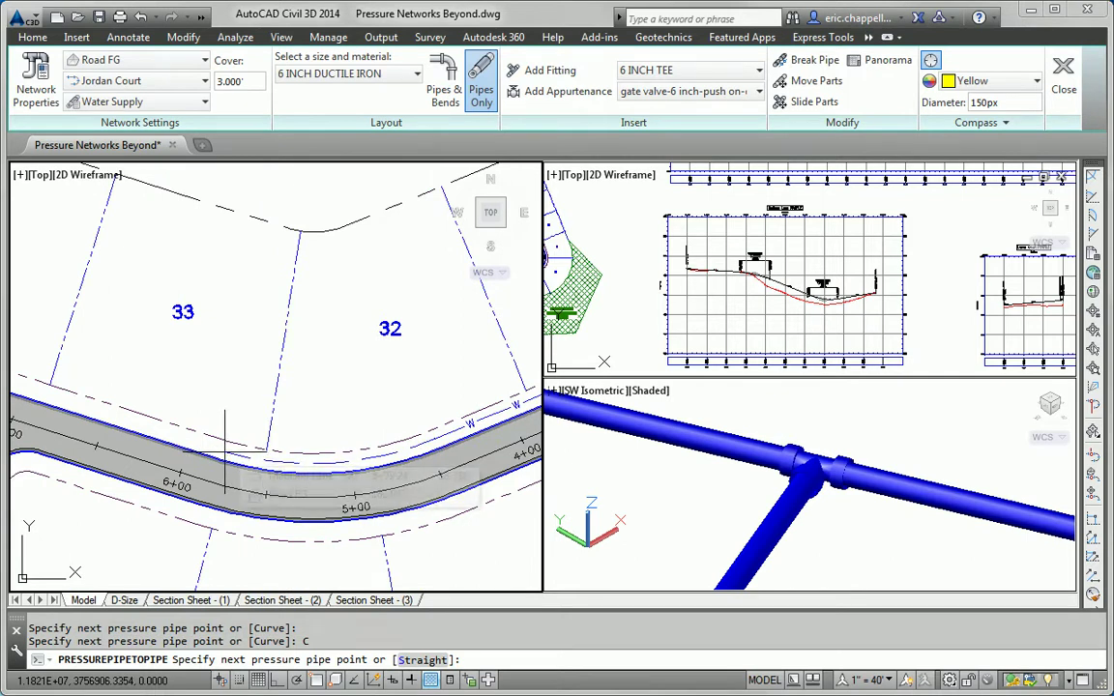
pyautogui.click(225, 455)
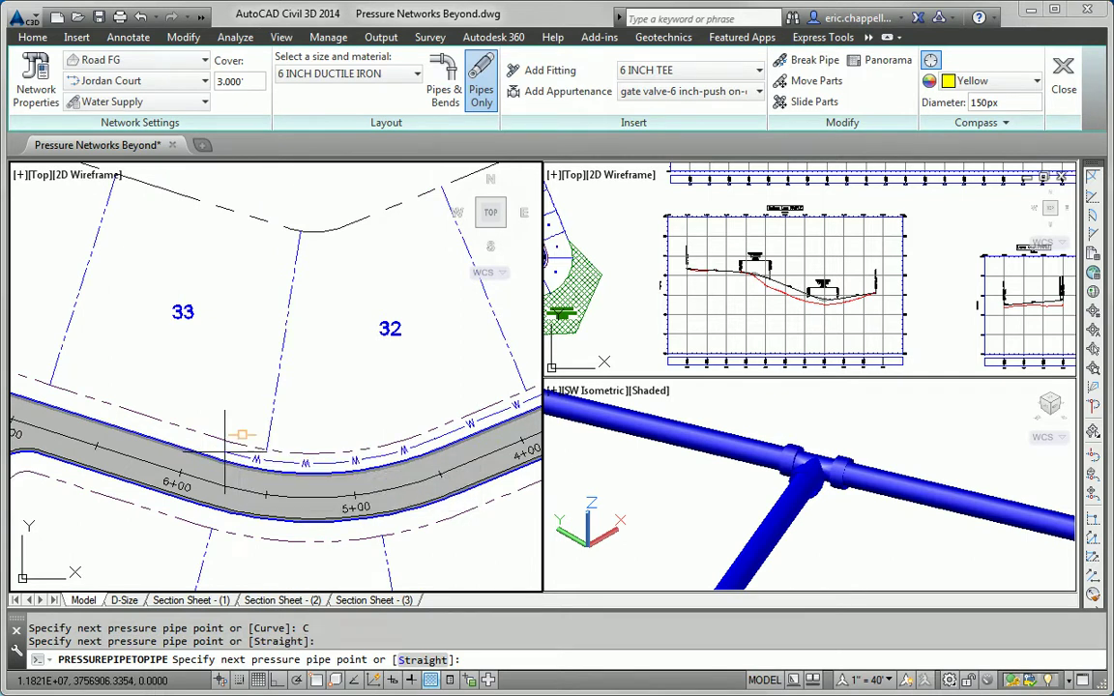
# Finish the pipe run with a straight segment ending opposite the side-road intersection near lot 34
pyautogui.click(418, 660)
pyautogui.moveTo(224, 438); pyautogui.dragTo(402, 474, button='middle')
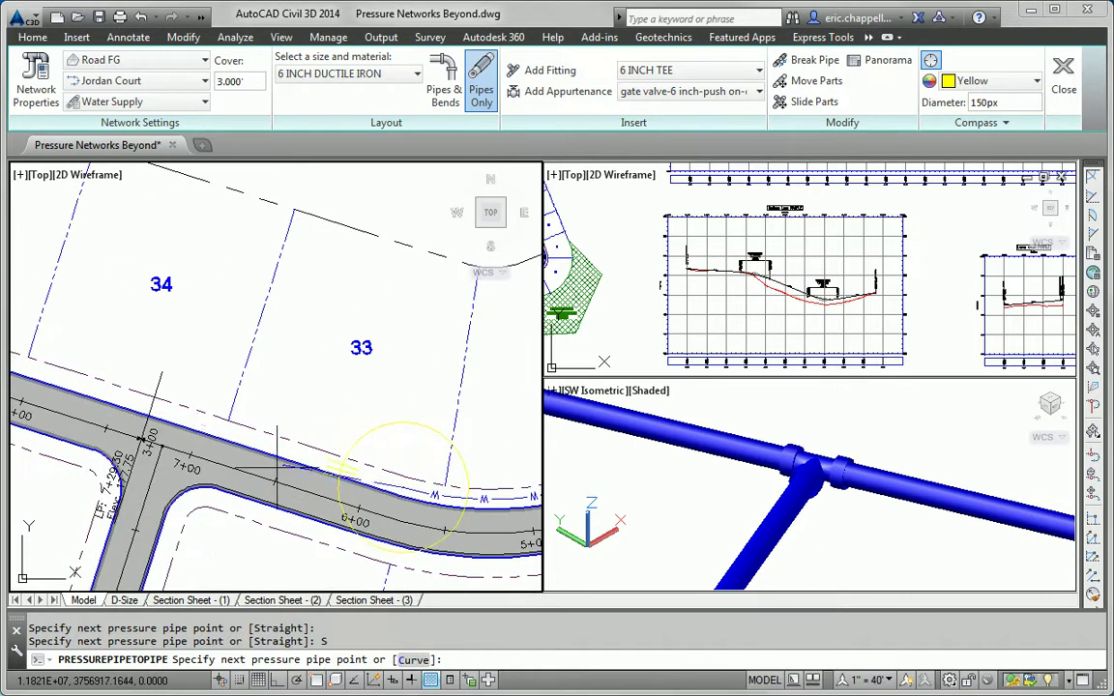
pyautogui.click(163, 397)
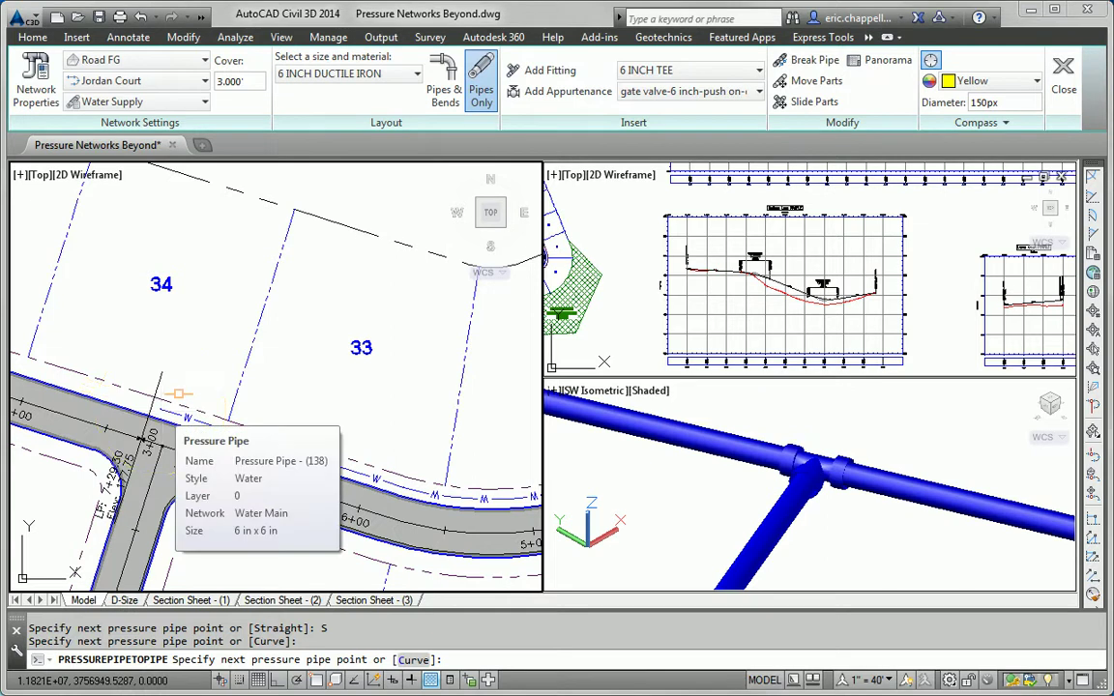
pyautogui.press('Escape')
# Examine the new Madison Lane pipe run in the plan and 3D views, finishing at the tee at H
pyautogui.moveTo(319, 487); pyautogui.dragTo(29, 448, button='middle')
pyautogui.moveTo(337, 428); pyautogui.dragTo(83, 480, button='middle')
pyautogui.moveTo(396, 307); pyautogui.dragTo(153, 408, button='middle')
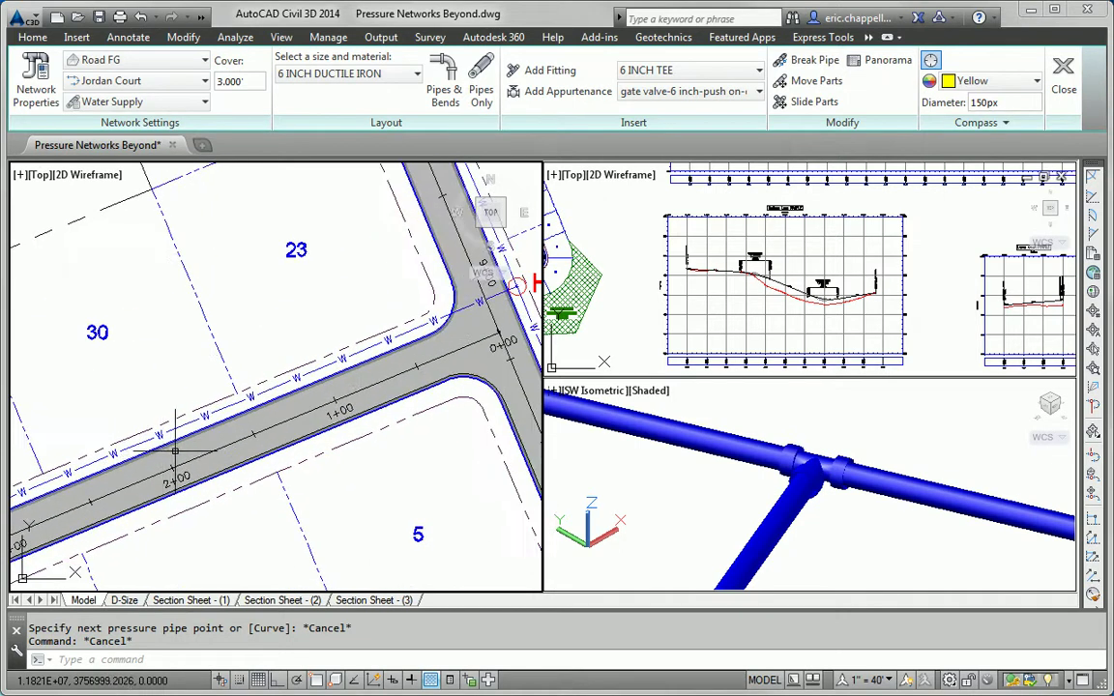
pyautogui.scroll(-4, 737, 491)
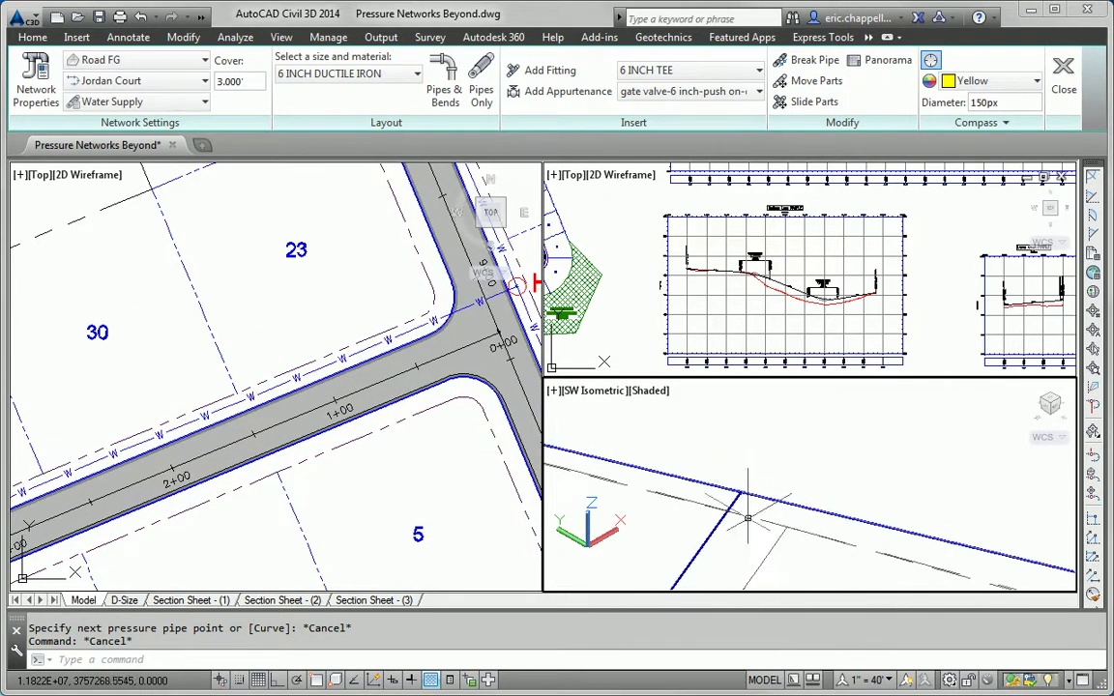
pyautogui.moveTo(745, 517); pyautogui.dragTo(846, 428, button='middle')
pyautogui.scroll(-4, 809, 517)
pyautogui.moveTo(803, 530); pyautogui.dragTo(883, 451, button='middle')
pyautogui.scroll(5, 825, 485)
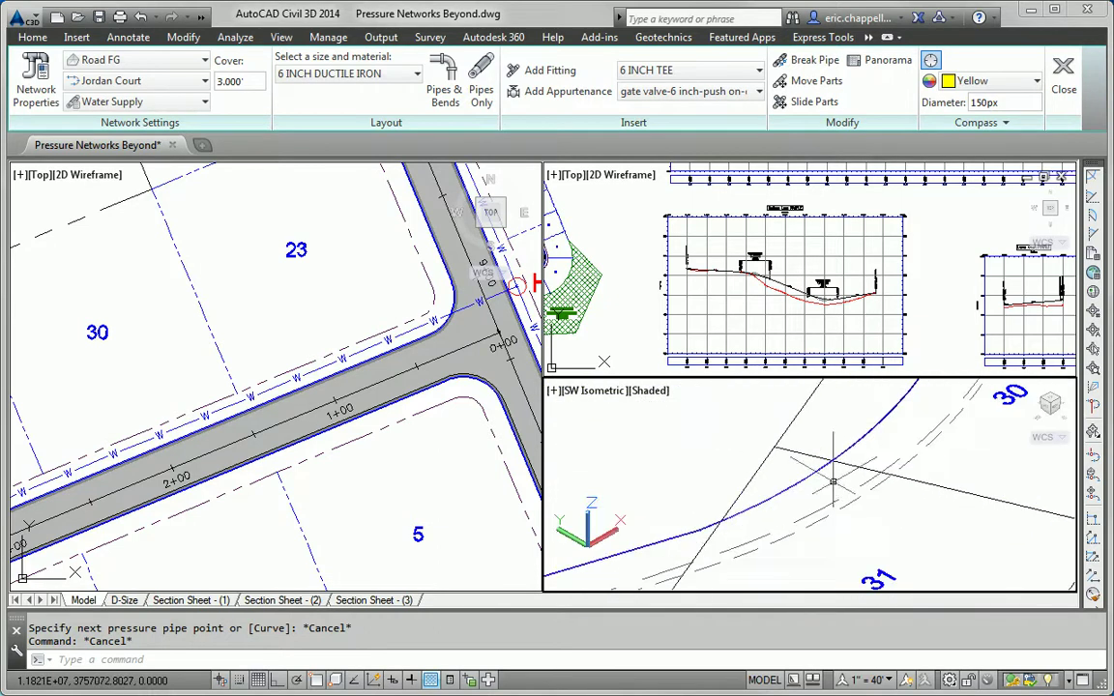
pyautogui.scroll(-5, 825, 486)
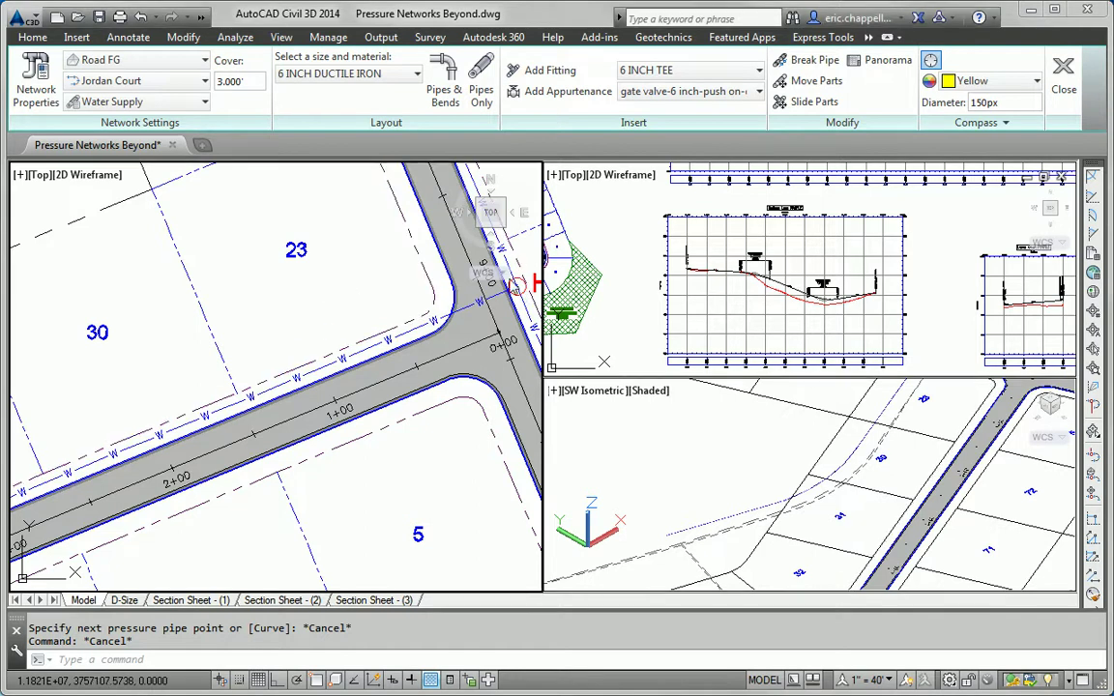
pyautogui.rightClick(527, 258)
pyautogui.click(467, 270)
pyautogui.scroll(5, 519, 285)
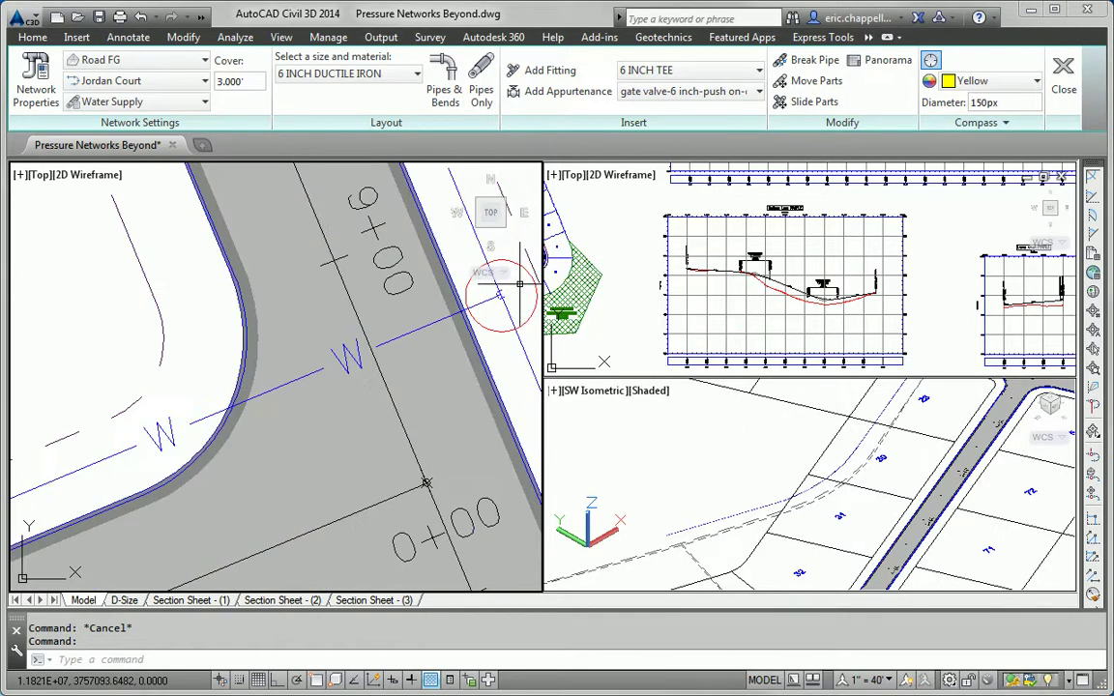
pyautogui.click(494, 302)
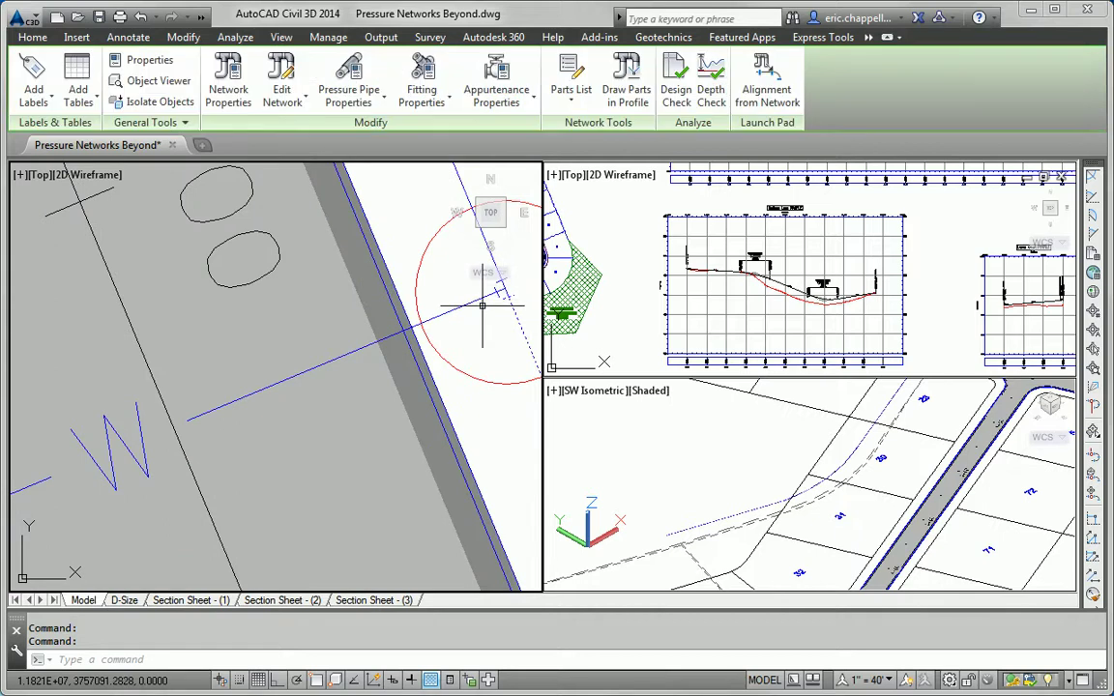
pyautogui.press('Escape')
pyautogui.scroll(2, 497, 292)
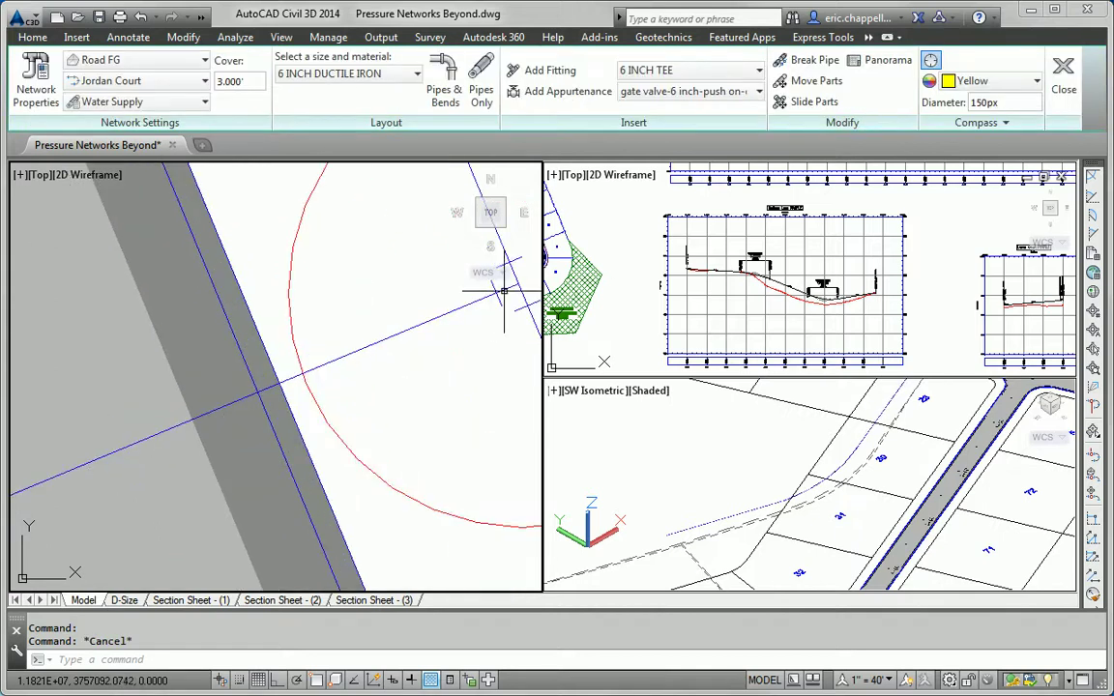
pyautogui.click(491, 278)
pyautogui.click(482, 305)
pyautogui.moveTo(441, 329); pyautogui.dragTo(346, 390, button='middle')
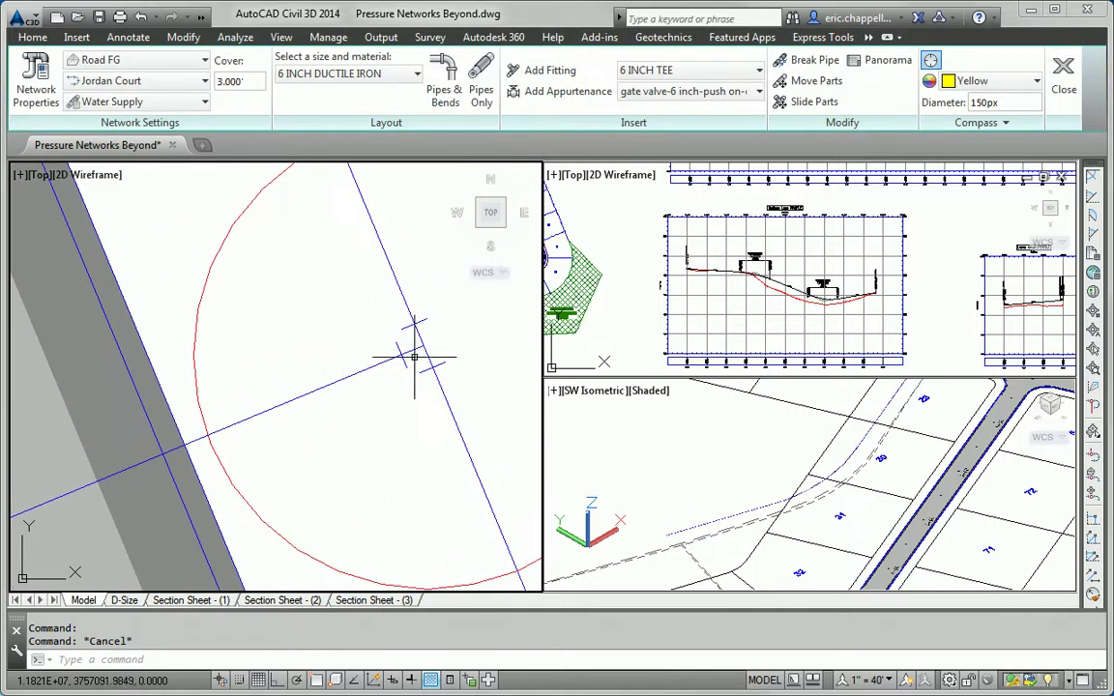
# Draw the straight, curved and final straight Madison Lane pipes in the Madison Lane profile view
pyautogui.click(411, 348)
pyautogui.scroll(5, 402, 357)
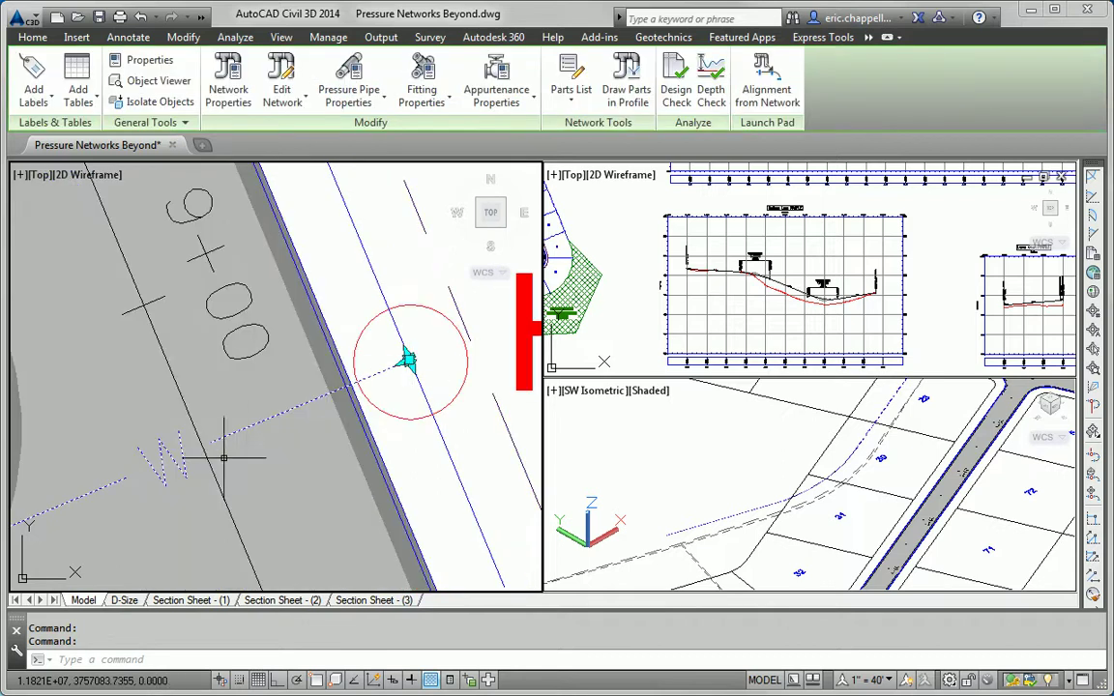
pyautogui.moveTo(143, 471); pyautogui.dragTo(490, 358, button='middle')
pyautogui.moveTo(201, 495); pyautogui.dragTo(451, 369, button='middle')
pyautogui.moveTo(110, 516); pyautogui.dragTo(376, 393, button='middle')
pyautogui.scroll(-1, 376, 393)
pyautogui.click(206, 466)
pyautogui.moveTo(156, 453); pyautogui.dragTo(323, 445, button='middle')
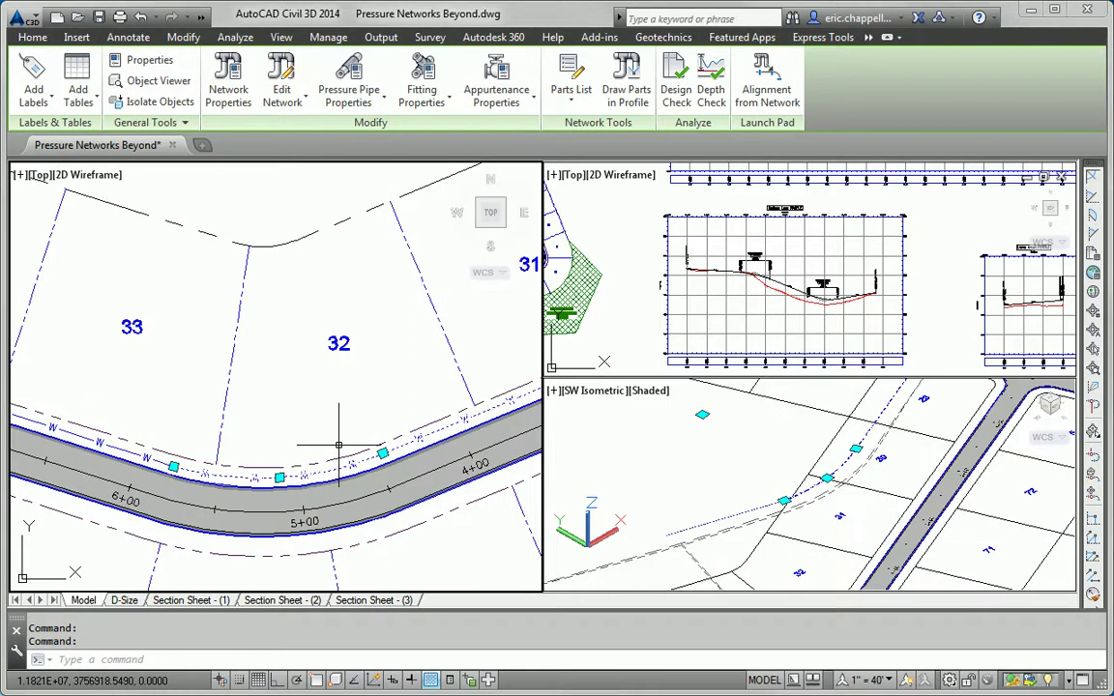
pyautogui.scroll(-4, 169, 451)
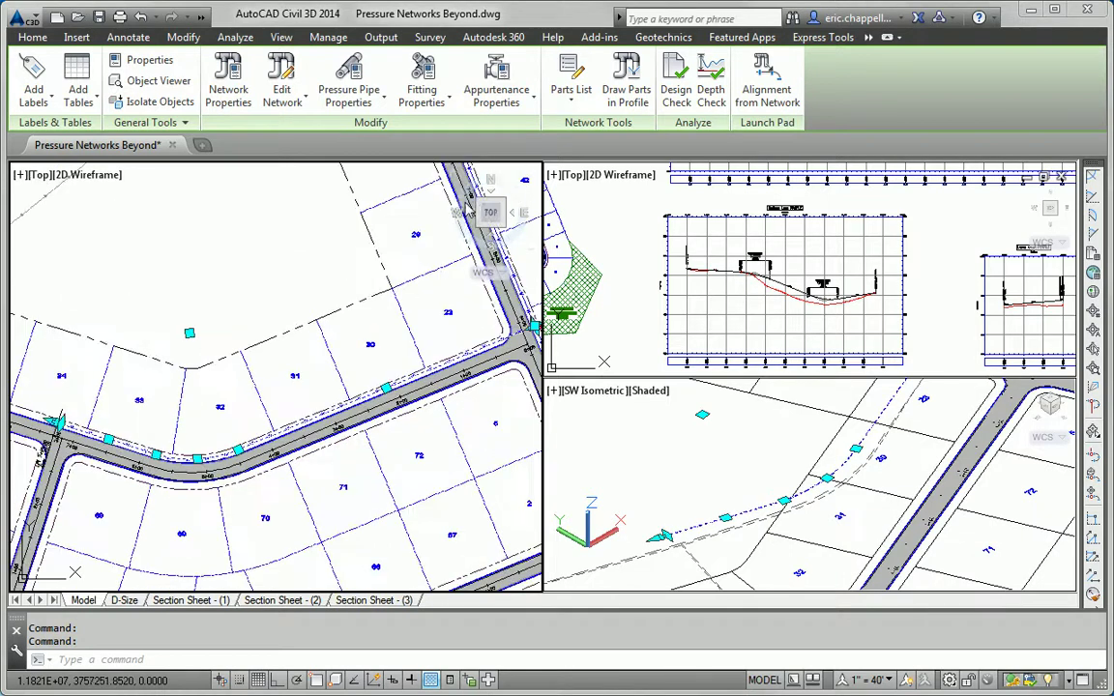
pyautogui.click(626, 82)
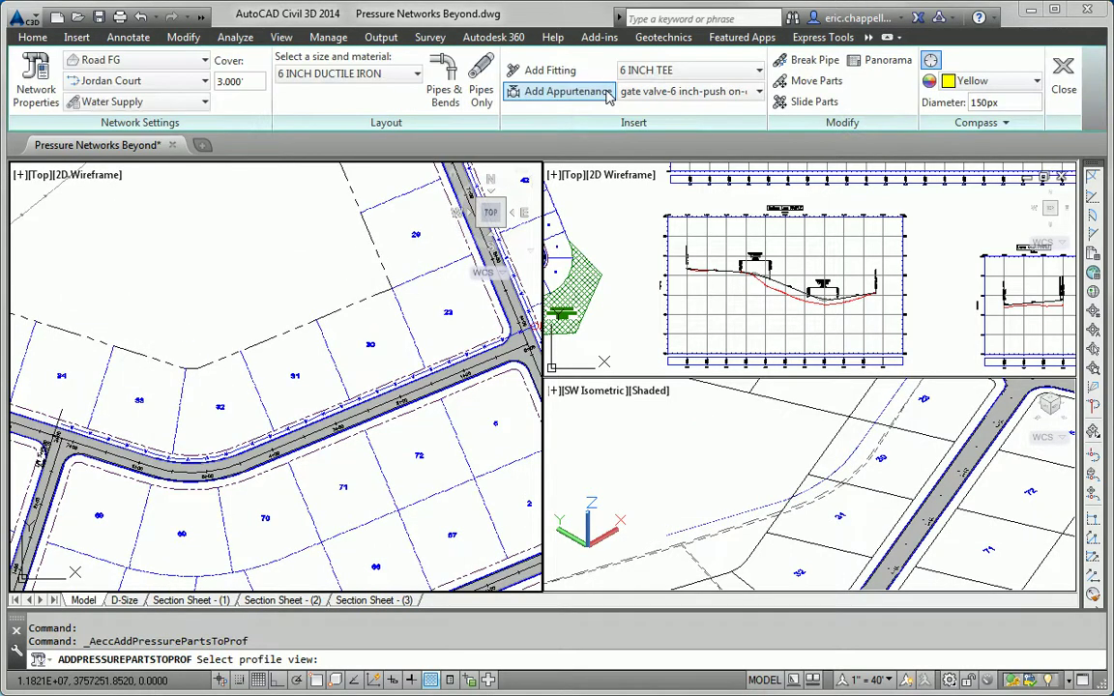
pyautogui.click(663, 280)
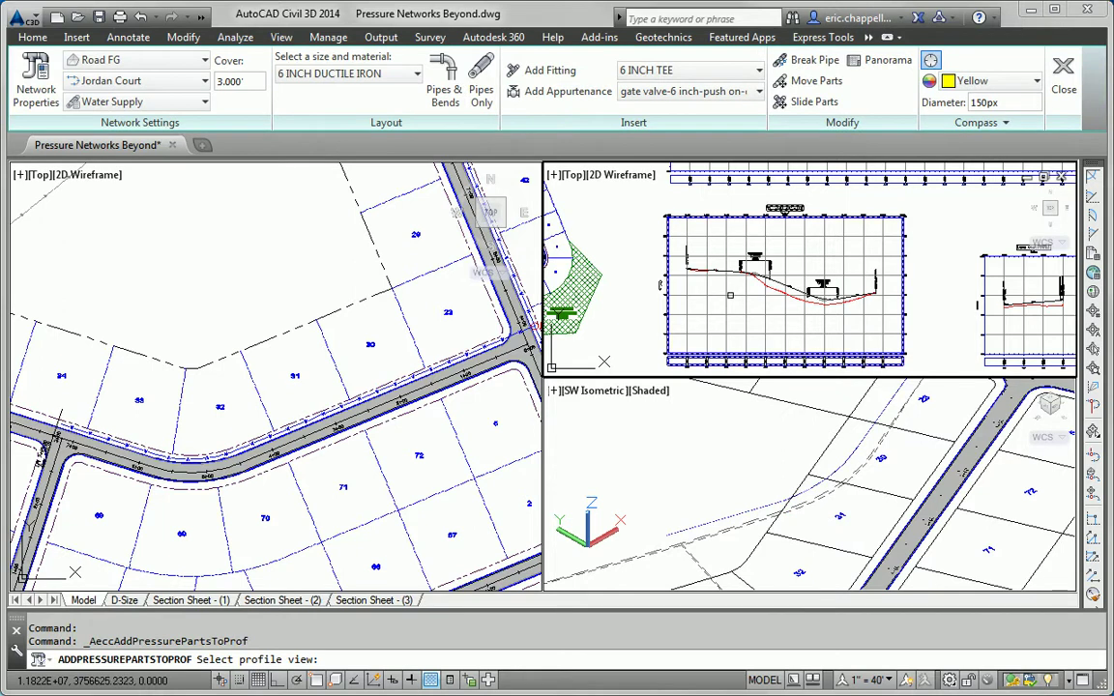
pyautogui.click(731, 295)
pyautogui.press('Escape')
pyautogui.press('Escape')
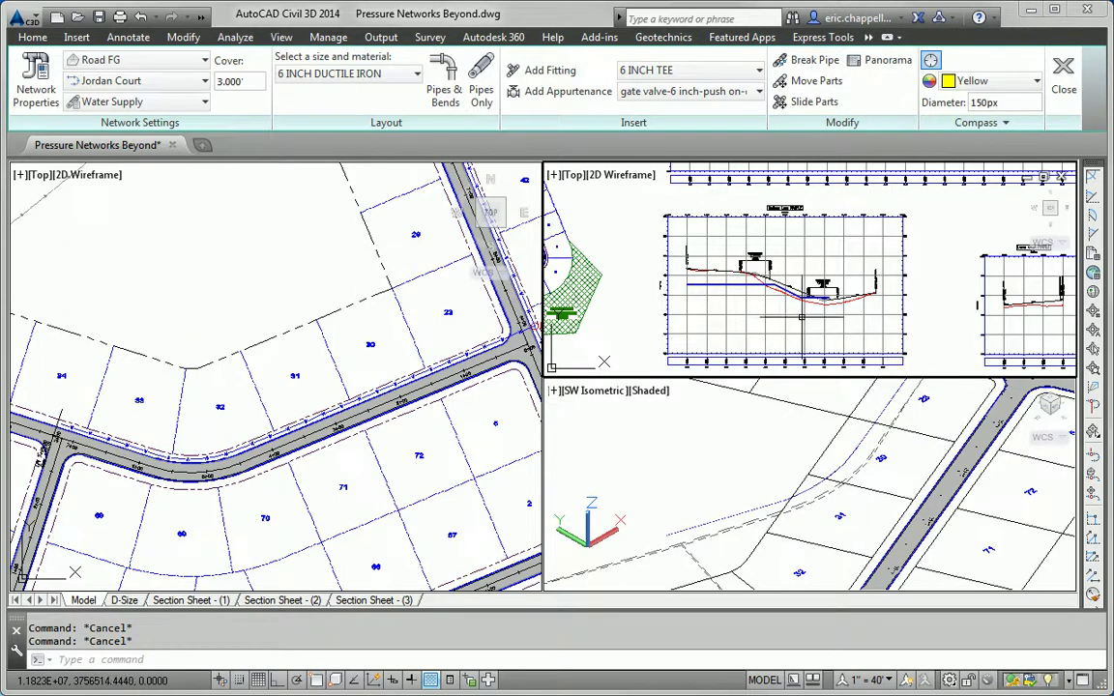
# Run a design check with the Deflection parameter on the three pipes in the Madison Lane profile view
pyautogui.scroll(4, 801, 318)
pyautogui.moveTo(765, 321); pyautogui.dragTo(858, 341, button='middle')
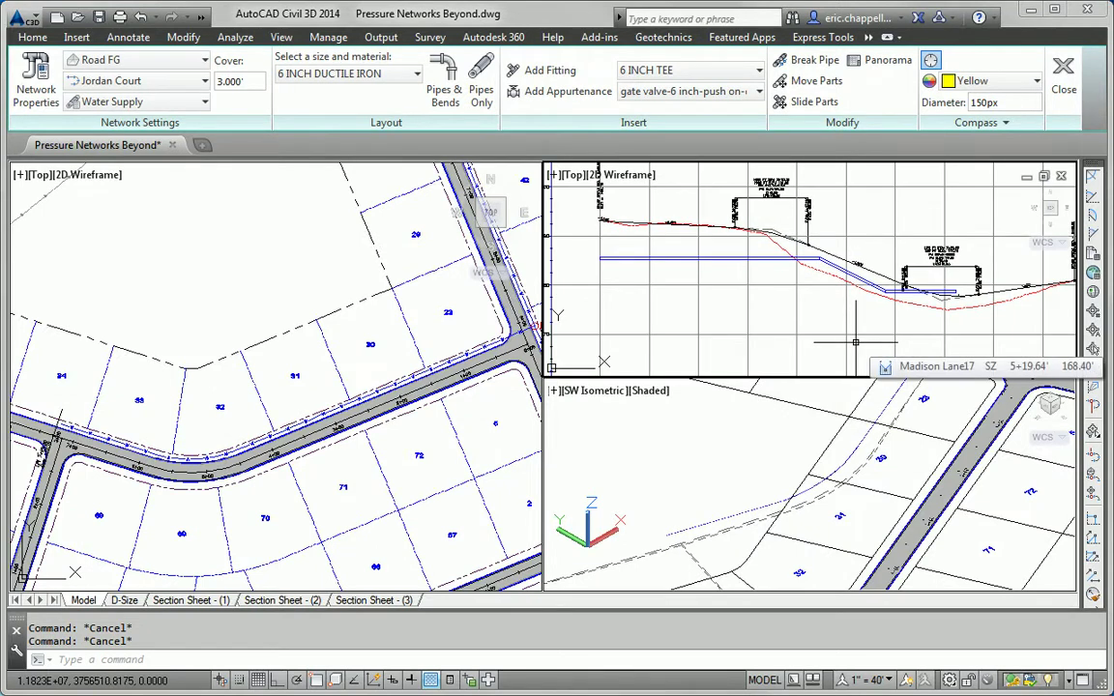
pyautogui.moveTo(824, 329); pyautogui.dragTo(766, 330, button='middle')
pyautogui.click(661, 261)
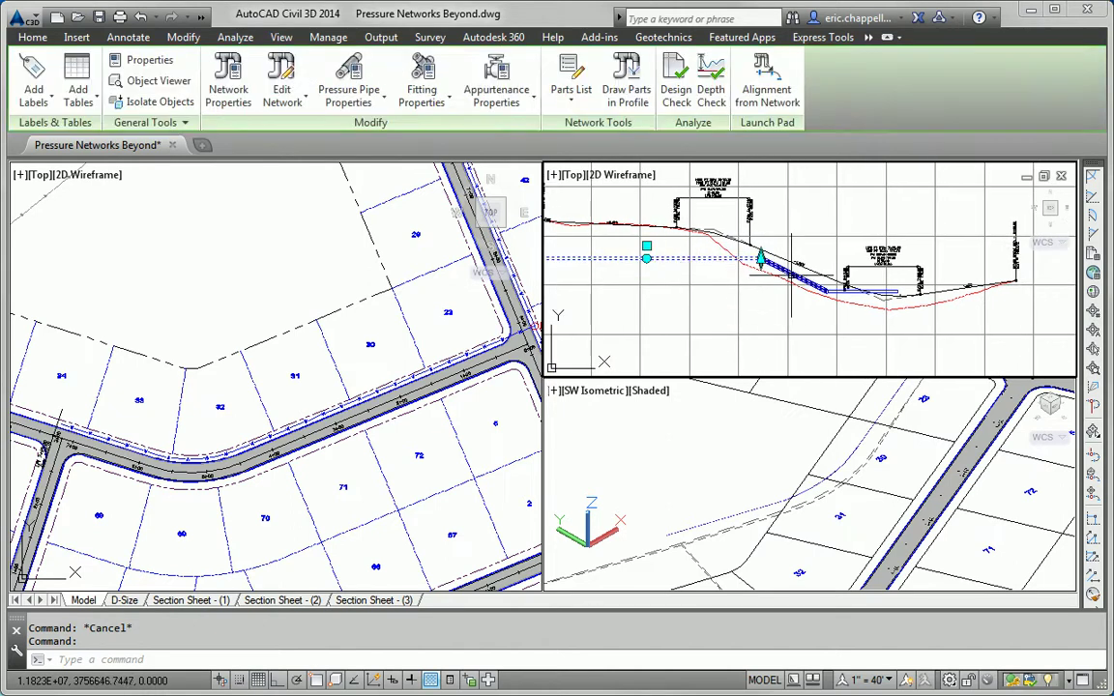
pyautogui.click(796, 276)
pyautogui.click(866, 291)
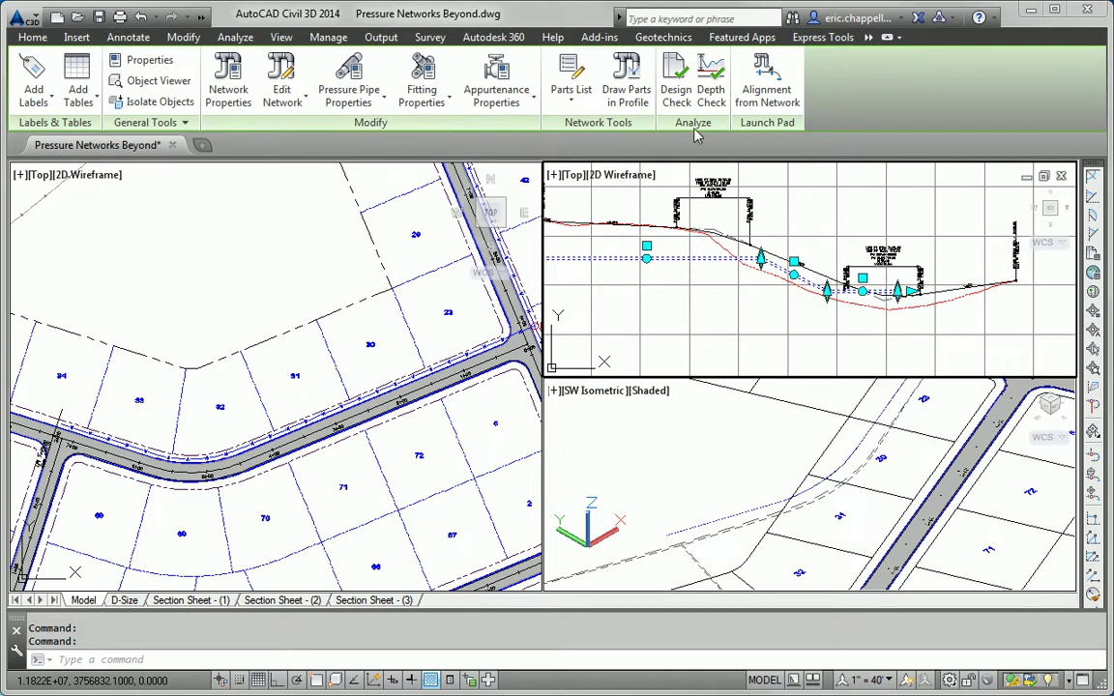
pyautogui.click(676, 89)
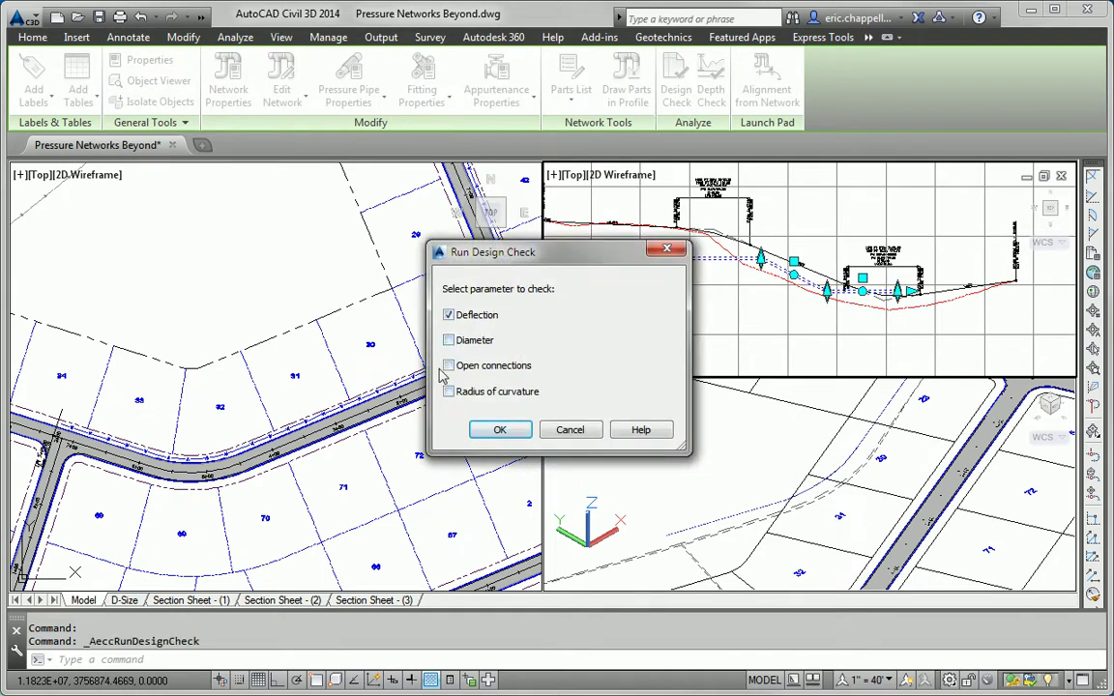
pyautogui.click(500, 430)
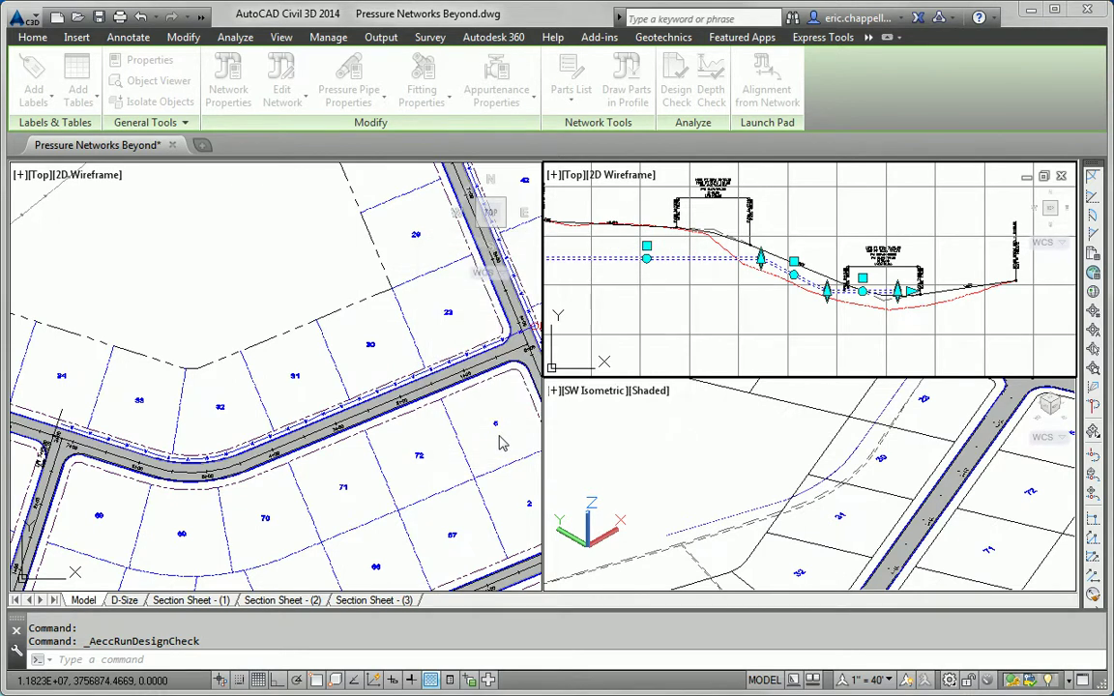
pyautogui.press('Escape')
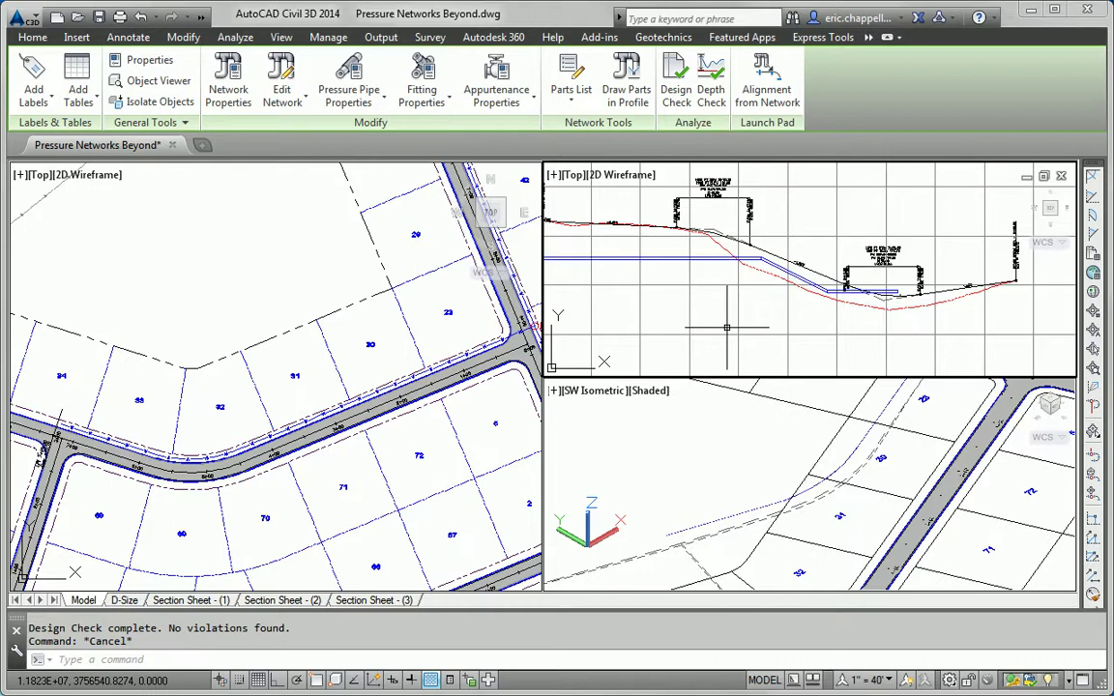
# Examine how deep the pipes lie below the road surface in the Madison Lane profile, including the low point at the pipe run's end
pyautogui.moveTo(737, 327); pyautogui.dragTo(706, 297, button='middle')
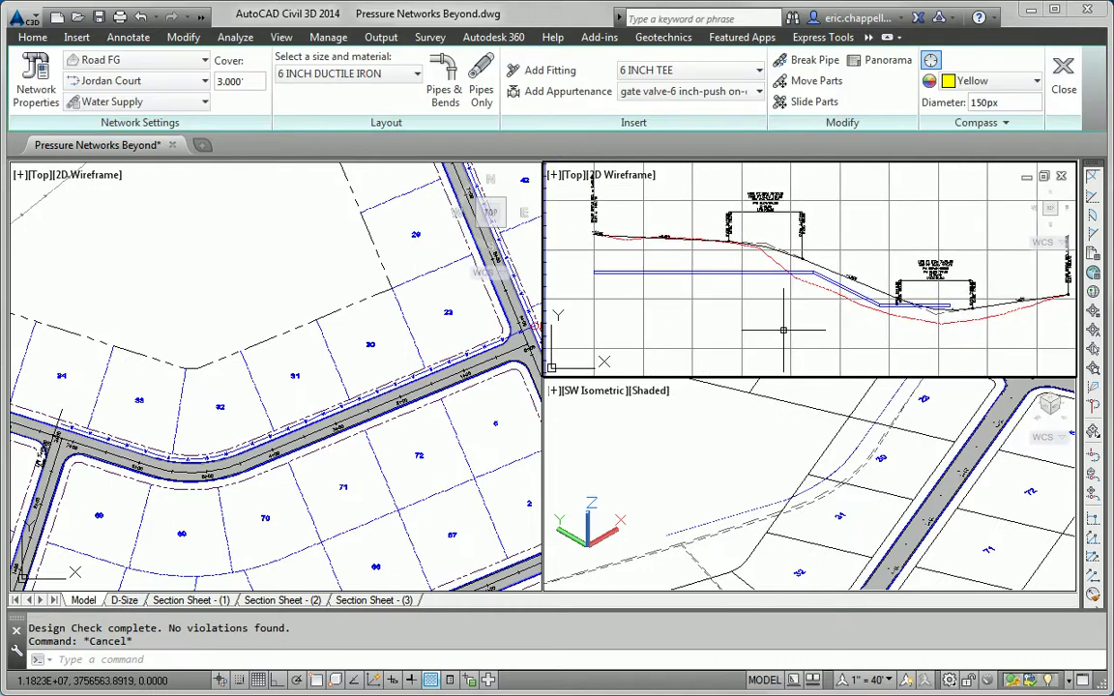
pyautogui.scroll(3, 904, 327)
pyautogui.moveTo(879, 330); pyautogui.dragTo(843, 364, button='middle')
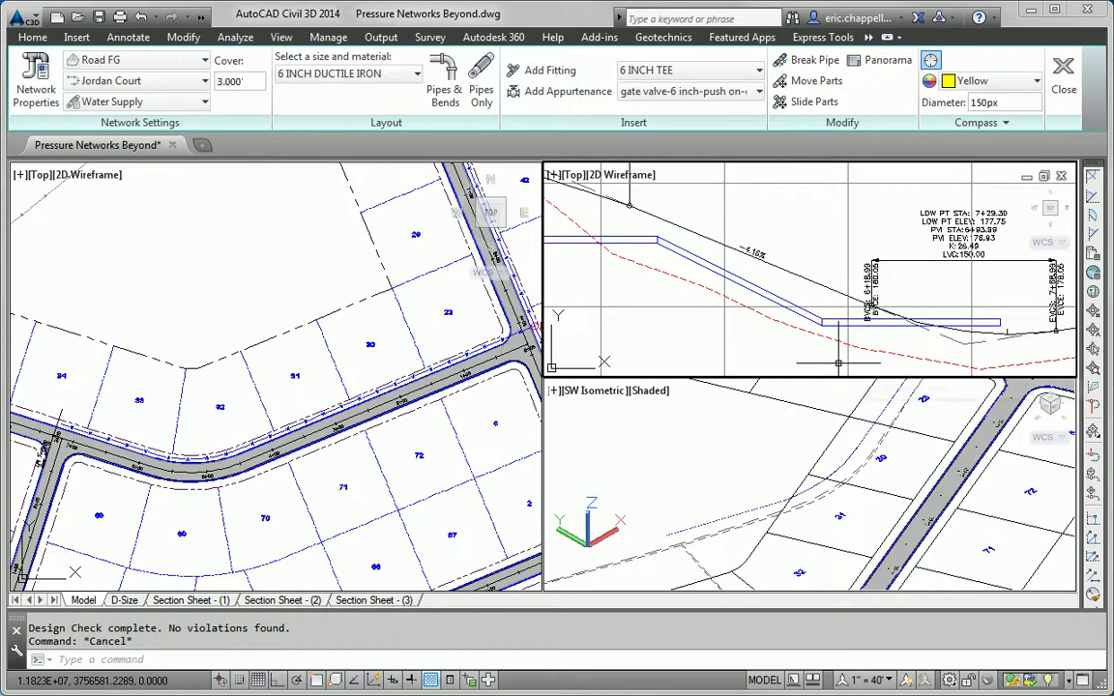
pyautogui.scroll(-3, 764, 327)
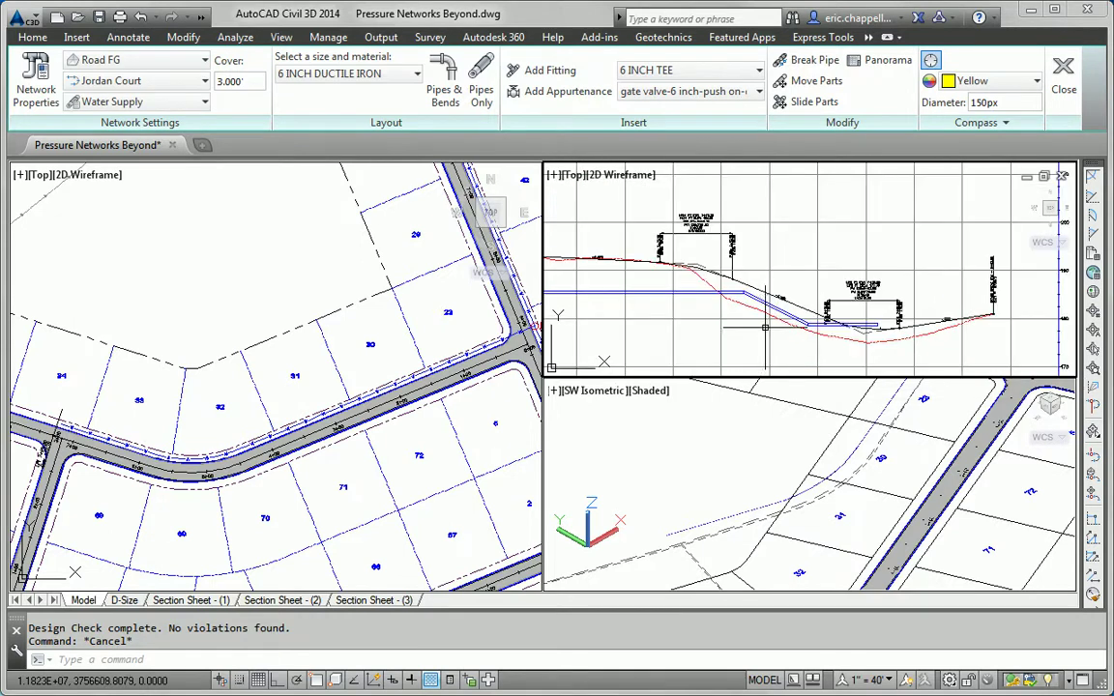
pyautogui.scroll(-2, 764, 327)
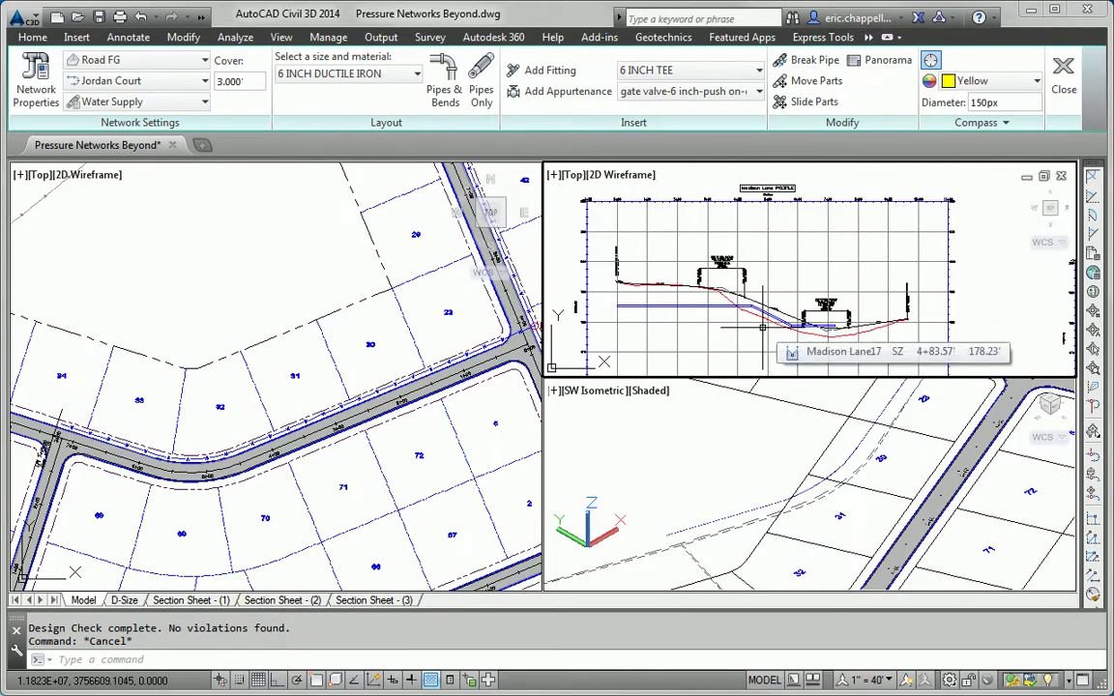
pyautogui.scroll(5, 764, 327)
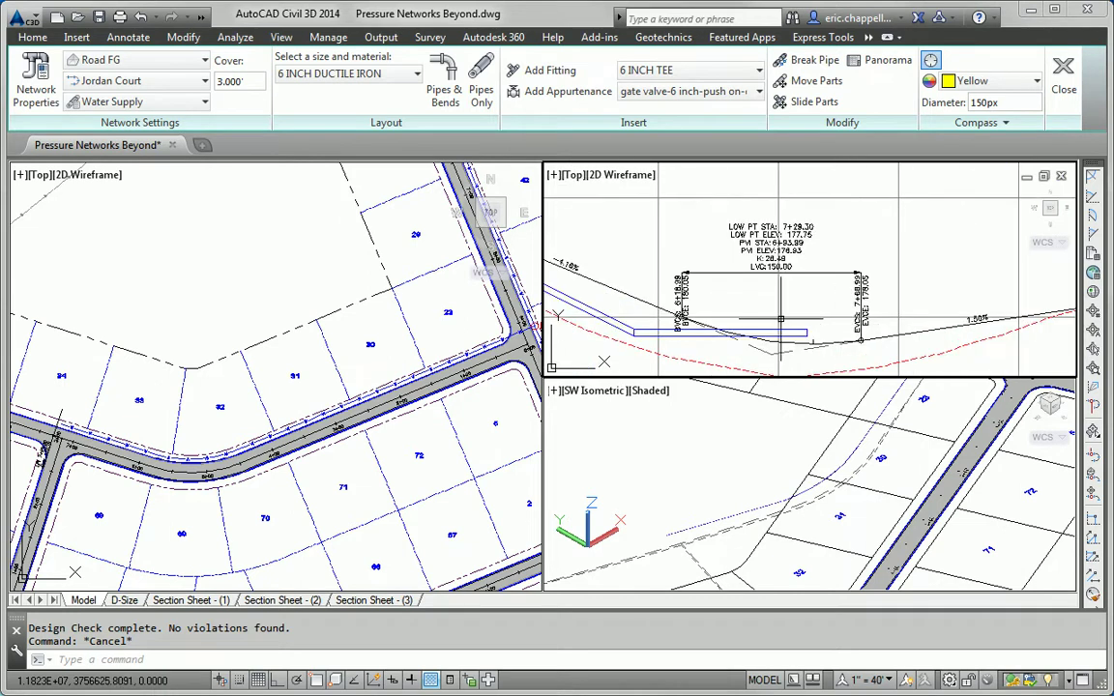
pyautogui.scroll(-4, 804, 327)
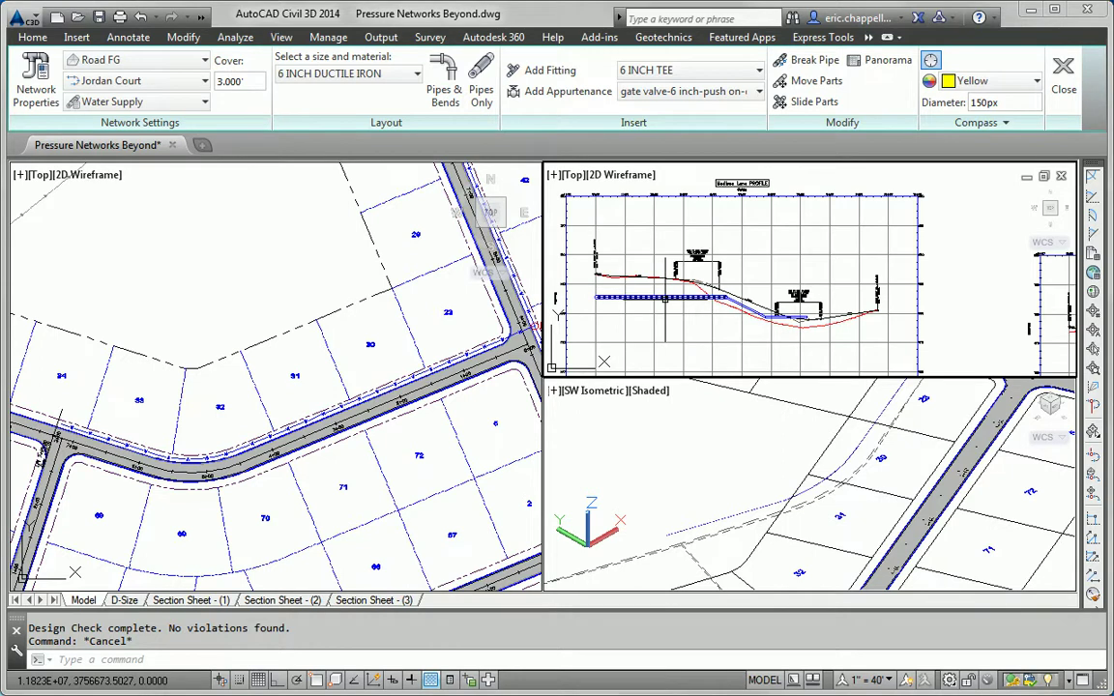
# Run a depth check along all three pipes in the profile, with 4.5' minimum and 10' maximum depth of cover
pyautogui.click(658, 293)
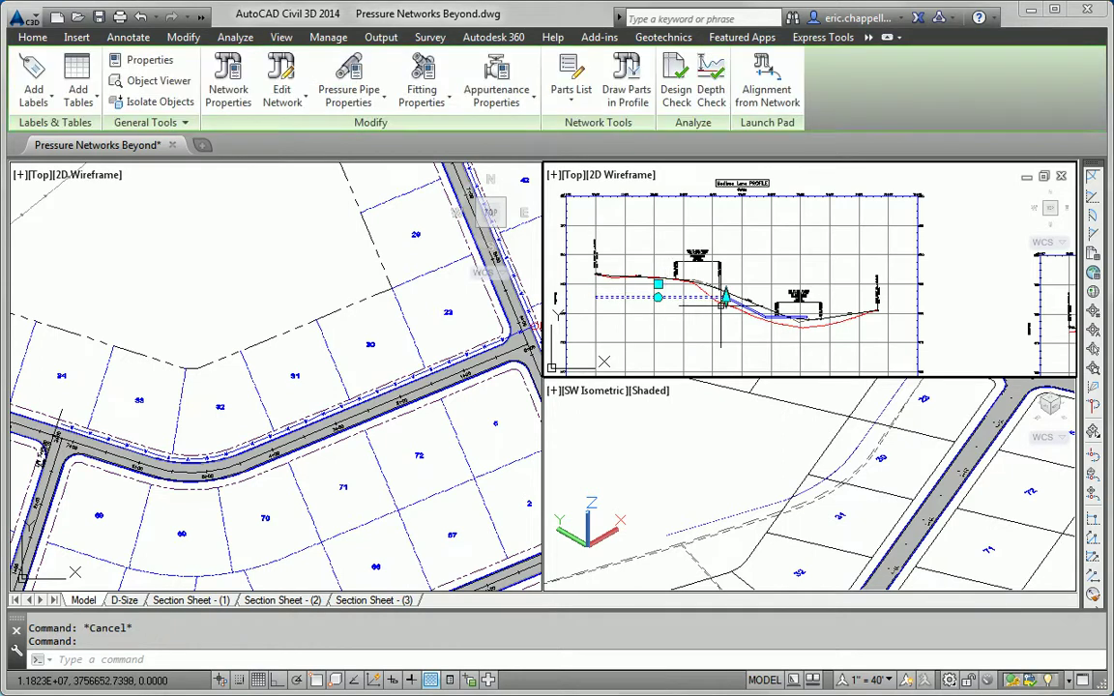
pyautogui.click(712, 94)
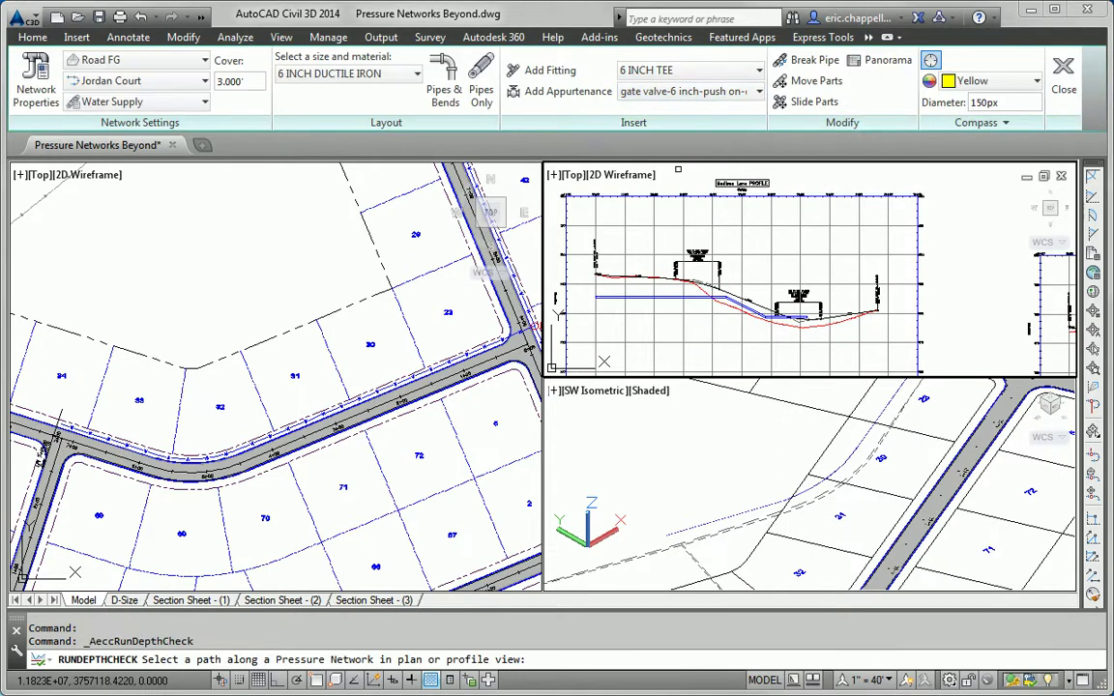
pyautogui.click(650, 297)
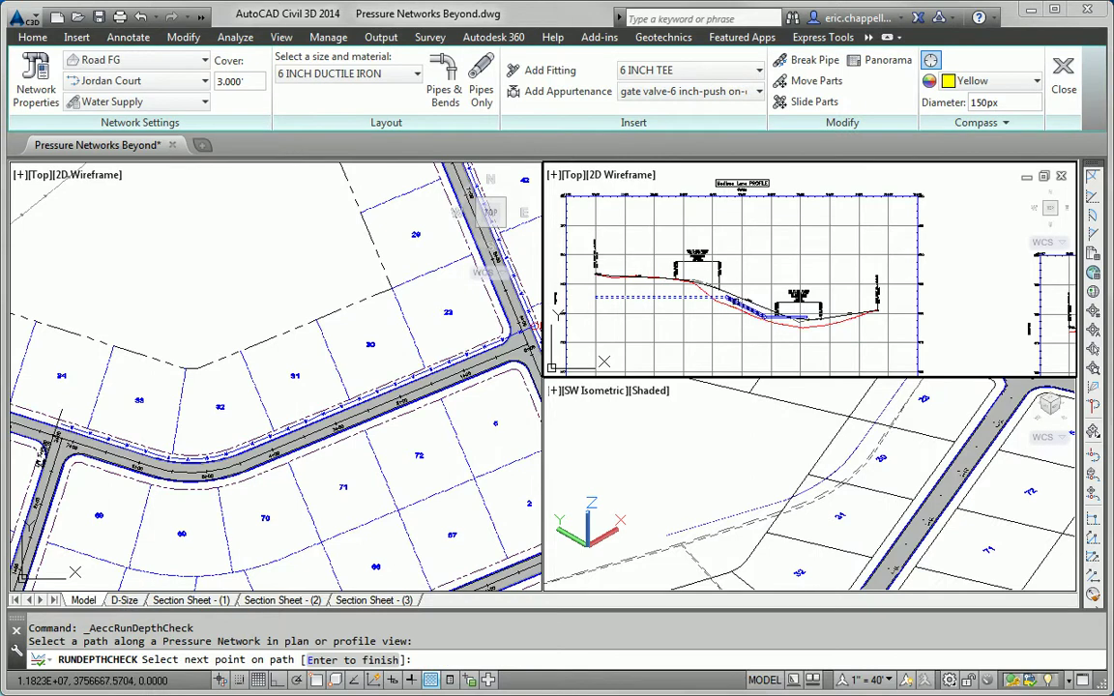
pyautogui.click(736, 303)
pyautogui.scroll(5, 773, 317)
pyautogui.click(773, 317)
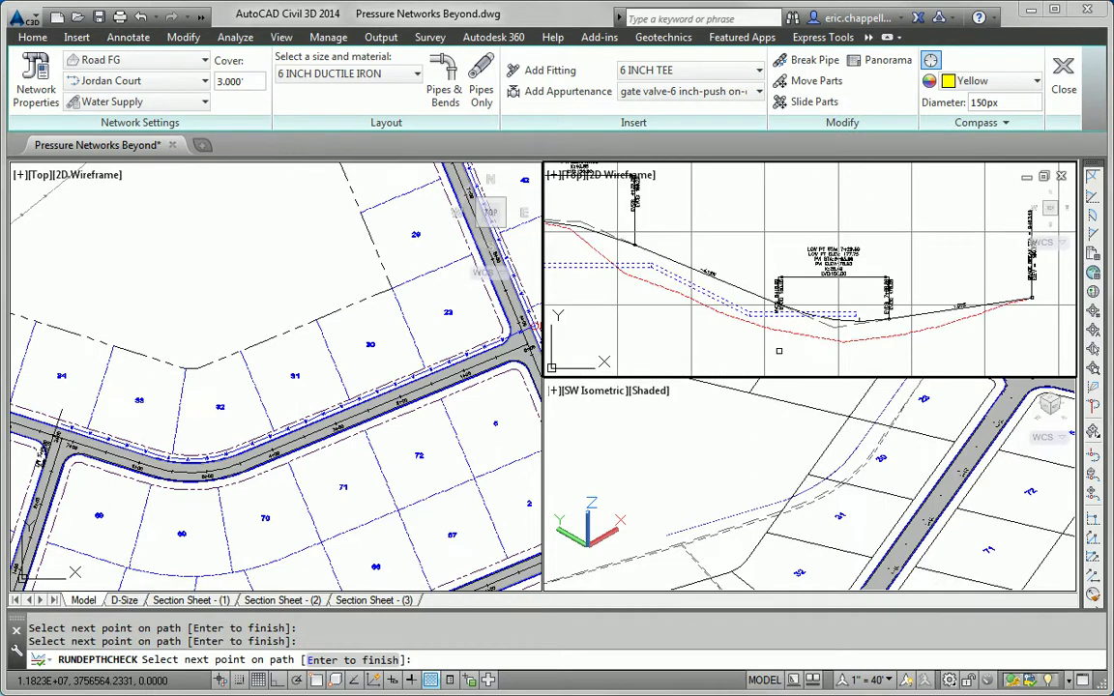
pyautogui.press('Return')
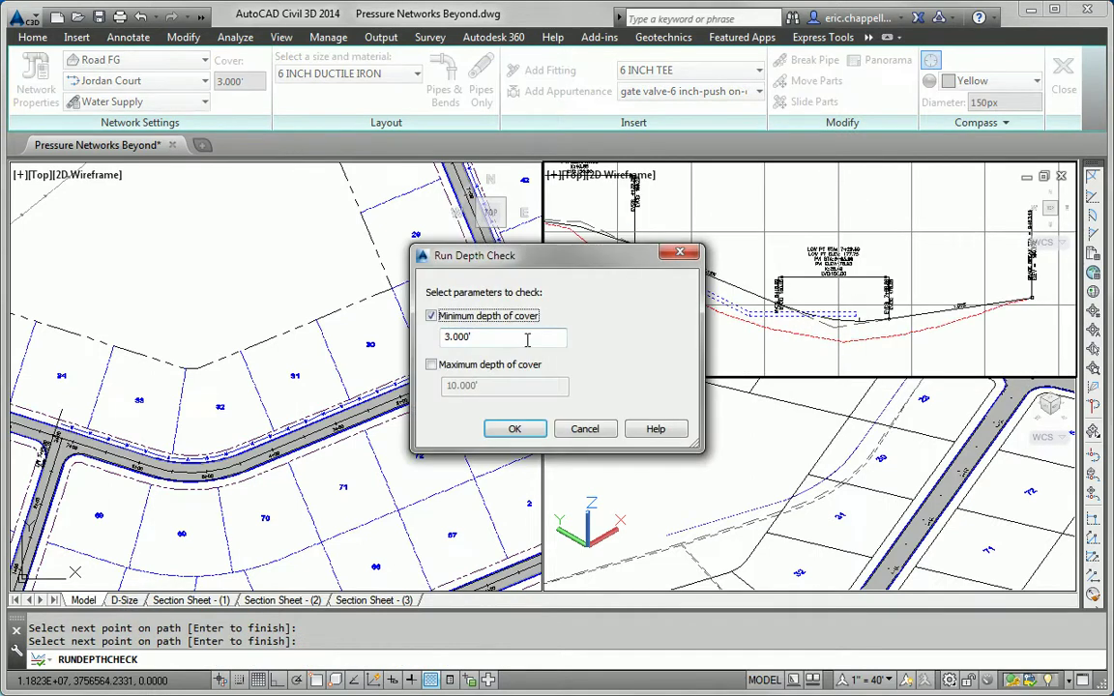
pyautogui.press('Tab')
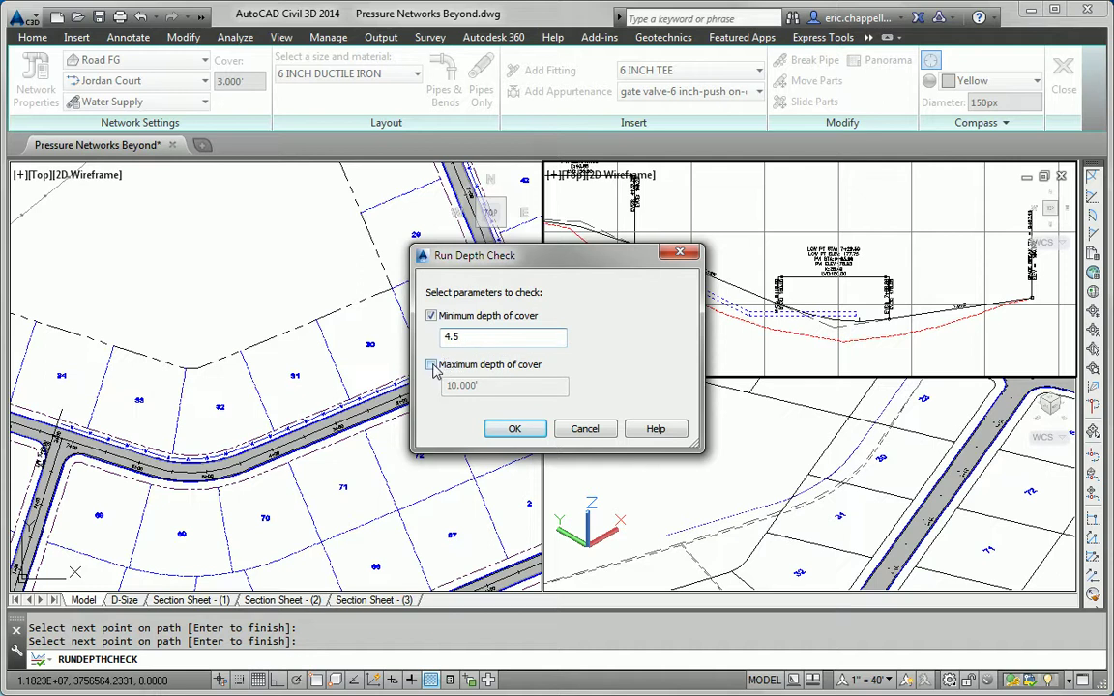
pyautogui.click(431, 365)
pyautogui.click(502, 392)
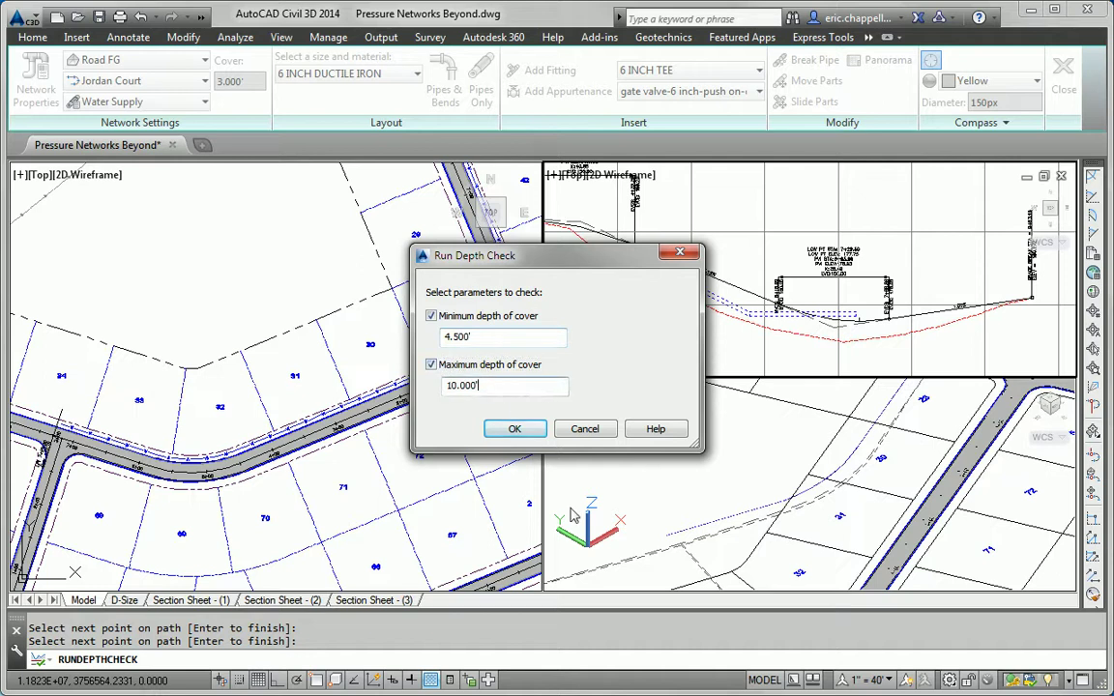
pyautogui.click(514, 429)
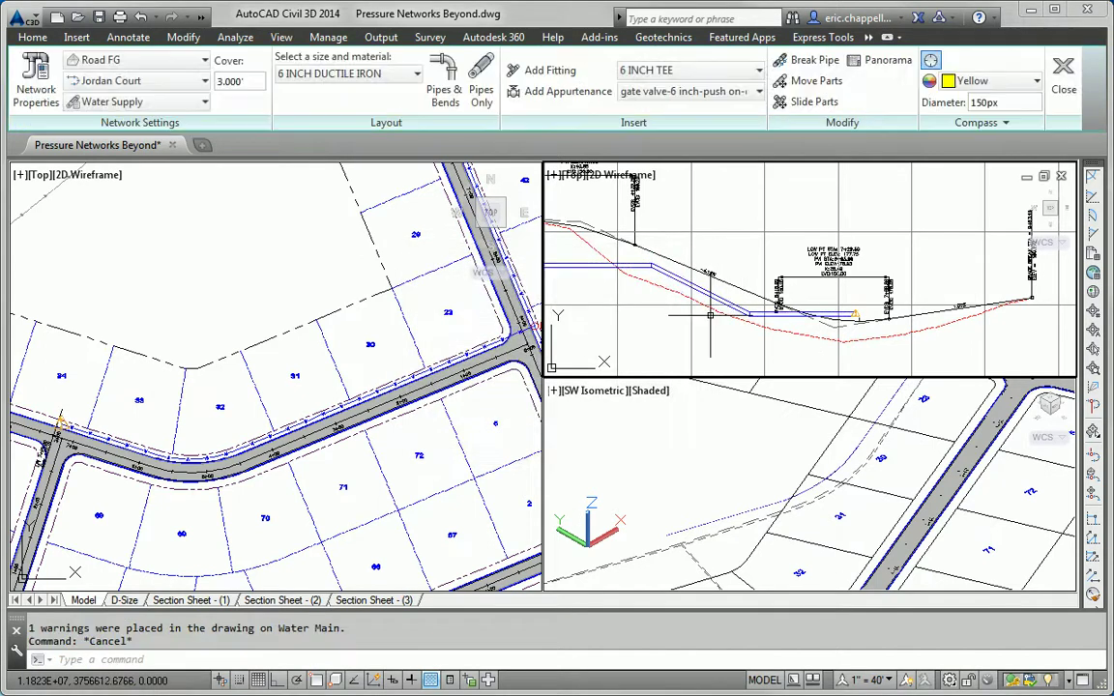
# Regenerate all viewports and read the depth-check warning at the end of the last pipe in the profile
pyautogui.scroll(5, 710, 315)
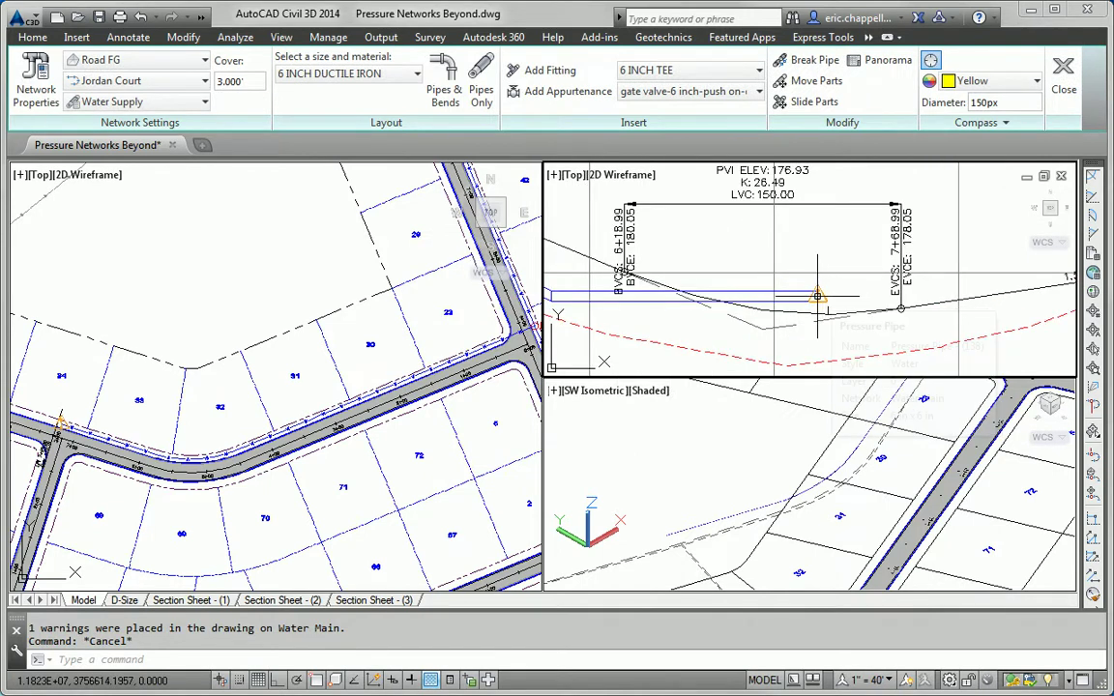
pyautogui.press('Escape')
pyautogui.write('rea')
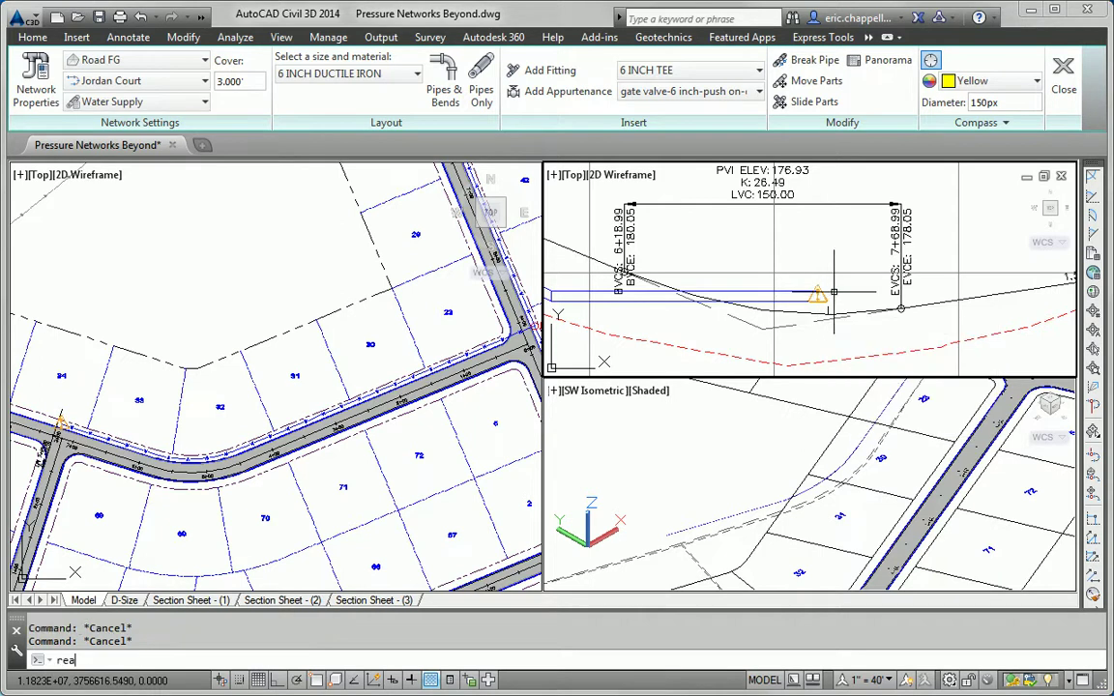
pyautogui.press('Return')
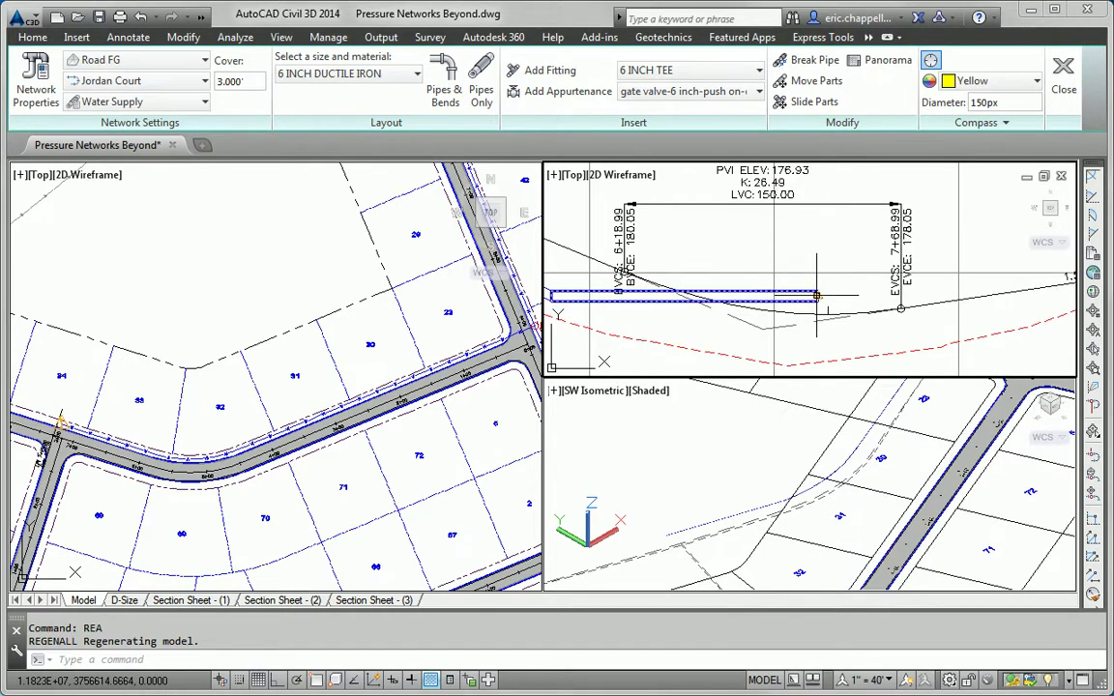
pyautogui.moveTo(815, 296)
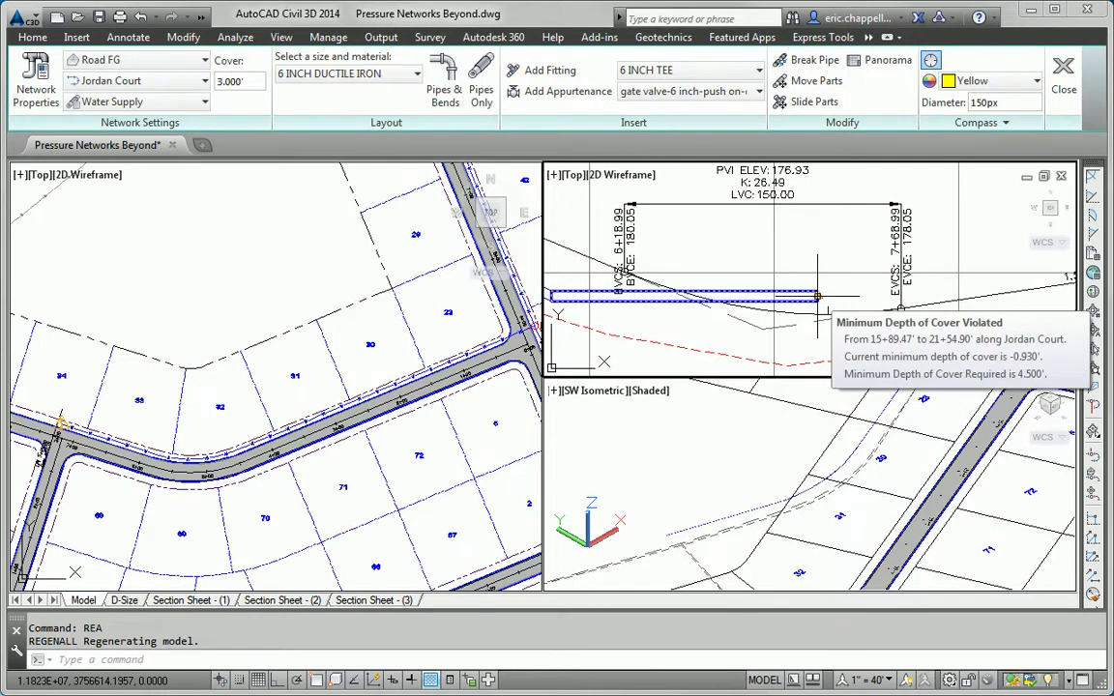
pyautogui.press('Escape')
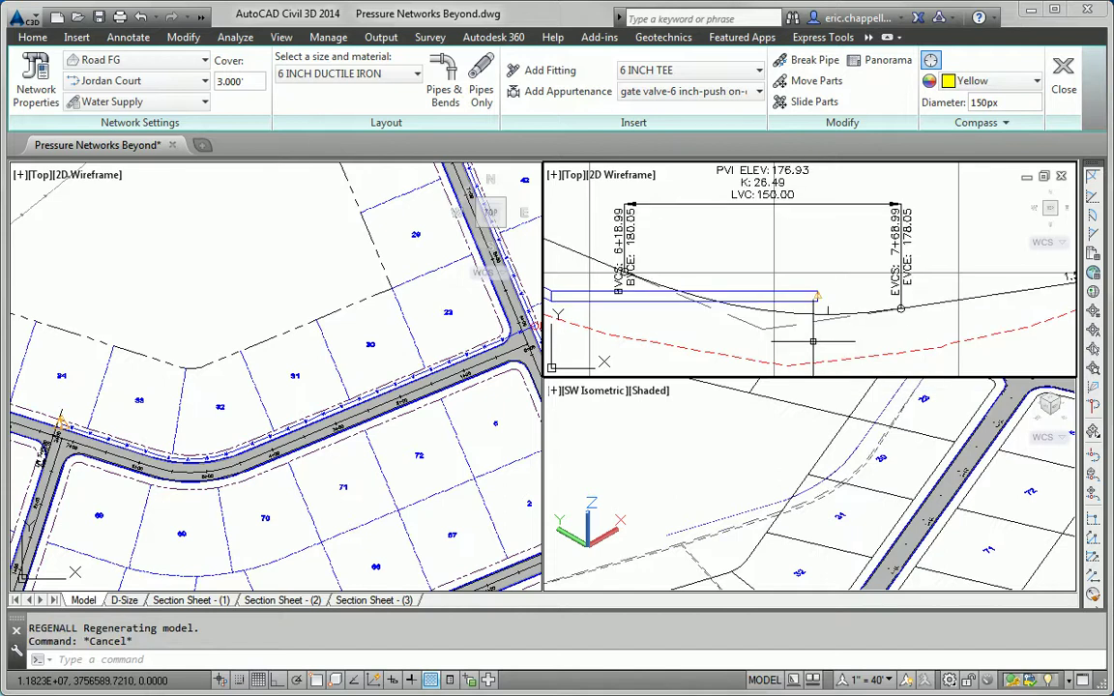
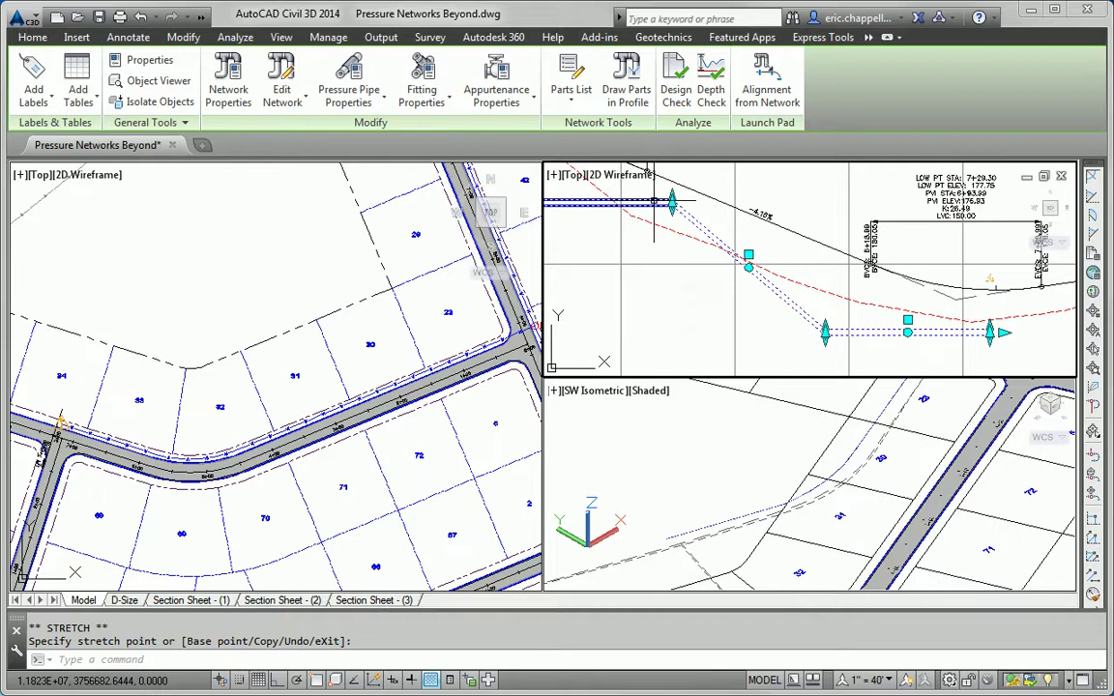
# Lower the joint between the first and second pipes in the profile, and reattach the first pipe's end to the second pipe
pyautogui.click(672, 202)
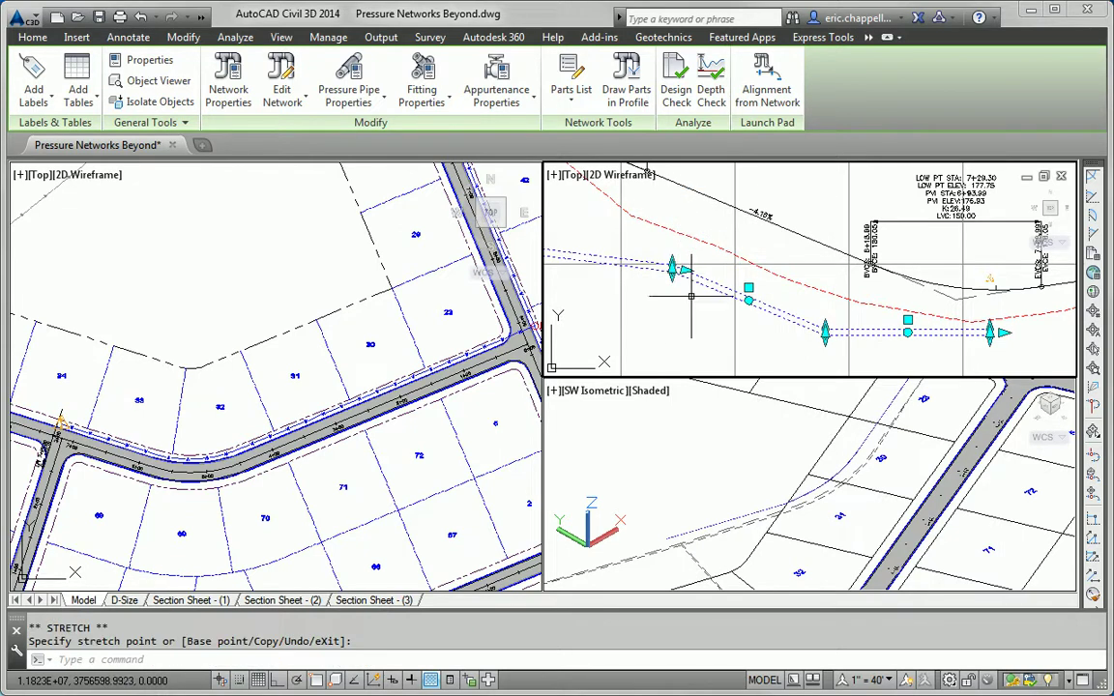
pyautogui.press('Escape')
pyautogui.scroll(4, 716, 303)
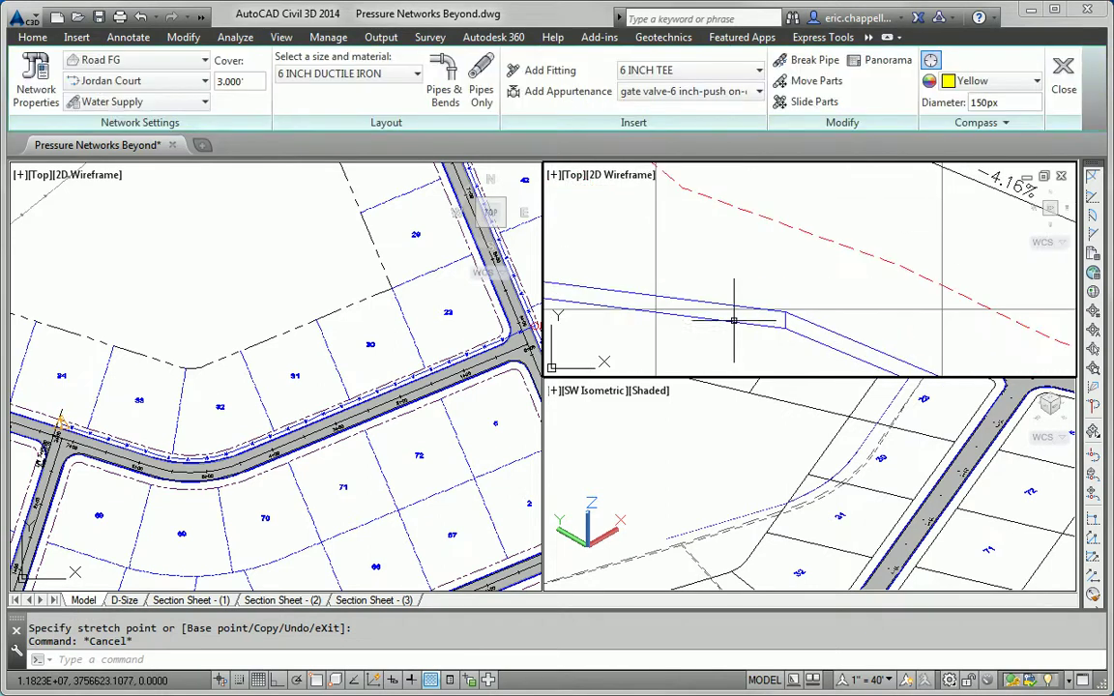
pyautogui.click(780, 301)
pyautogui.click(792, 322)
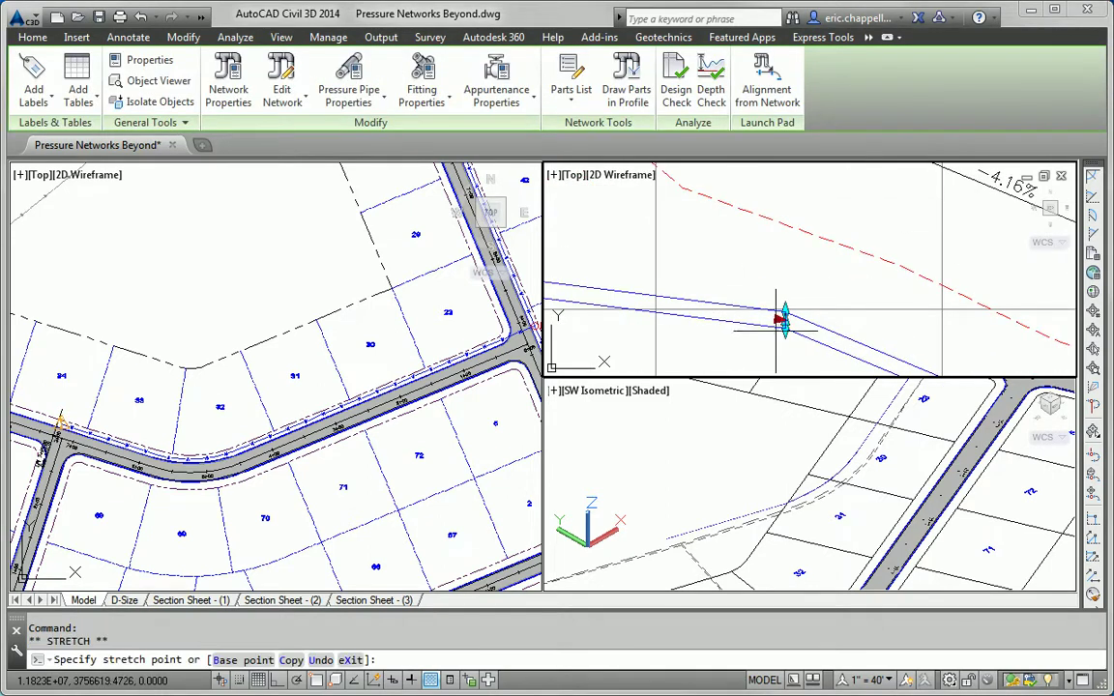
pyautogui.click(672, 308)
pyautogui.click(684, 308)
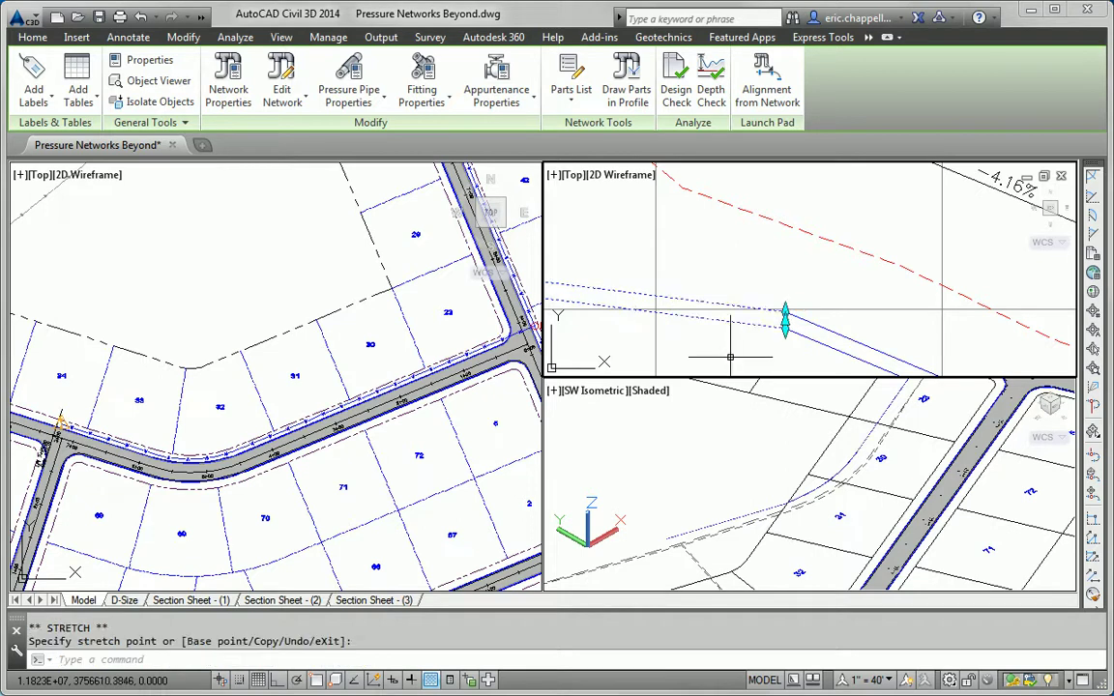
pyautogui.press('Escape')
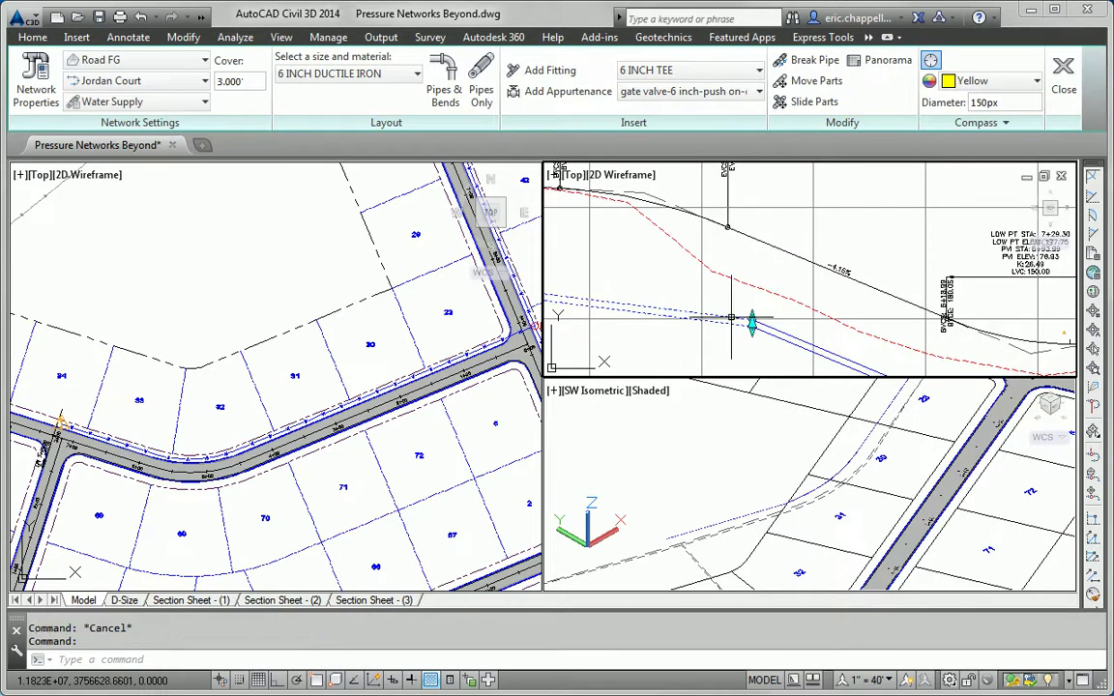
# Inspect whether the second and third pipes are connected at their shared joint in the profile
pyautogui.press('Escape')
pyautogui.moveTo(805, 357); pyautogui.dragTo(603, 235, button='middle')
pyautogui.scroll(4, 717, 276)
pyautogui.click(678, 248)
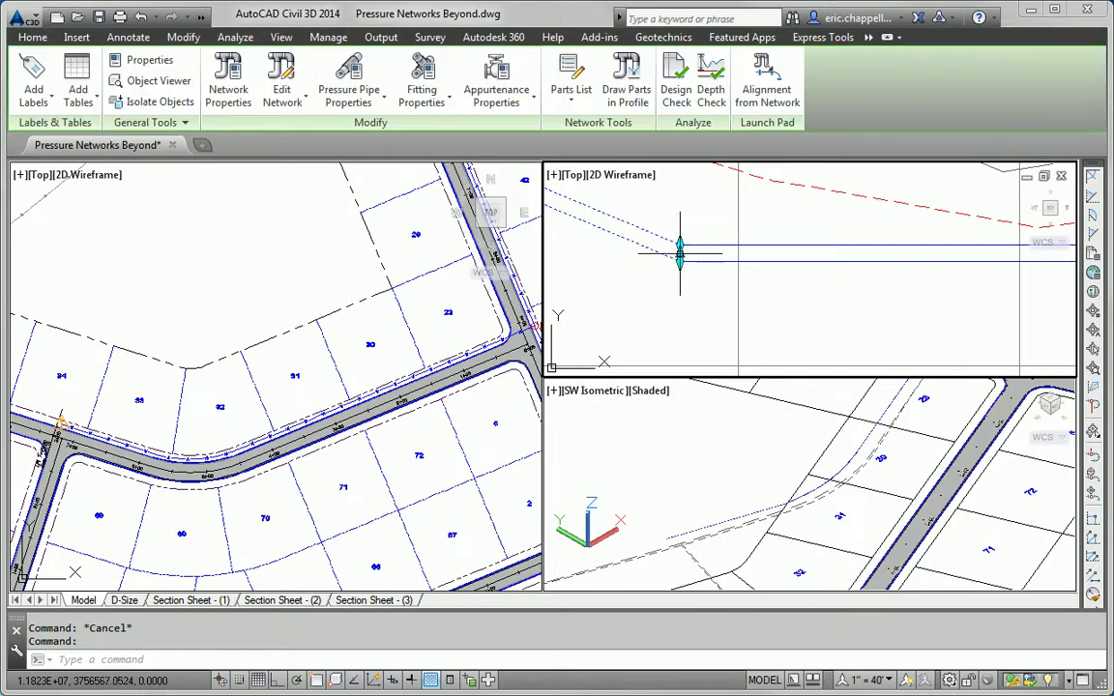
pyautogui.moveTo(679, 253); pyautogui.dragTo(754, 310, button='middle')
pyautogui.press('Escape')
pyautogui.click(771, 317)
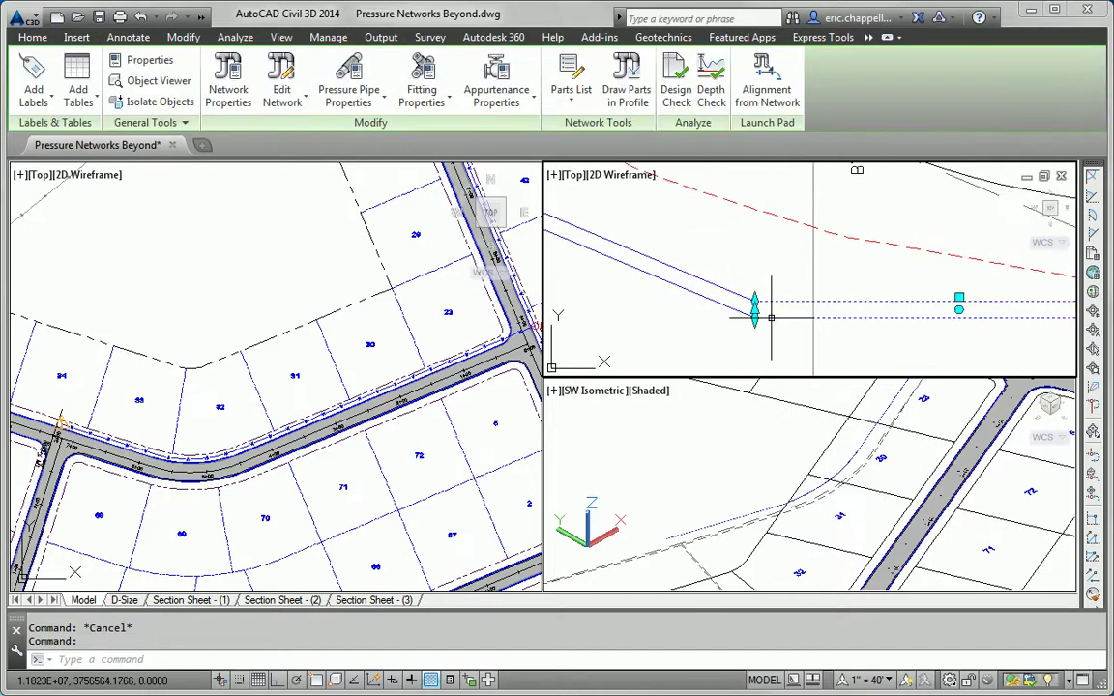
pyautogui.press('Escape')
pyautogui.scroll(-3, 771, 329)
pyautogui.moveTo(771, 336); pyautogui.dragTo(817, 318, button='middle')
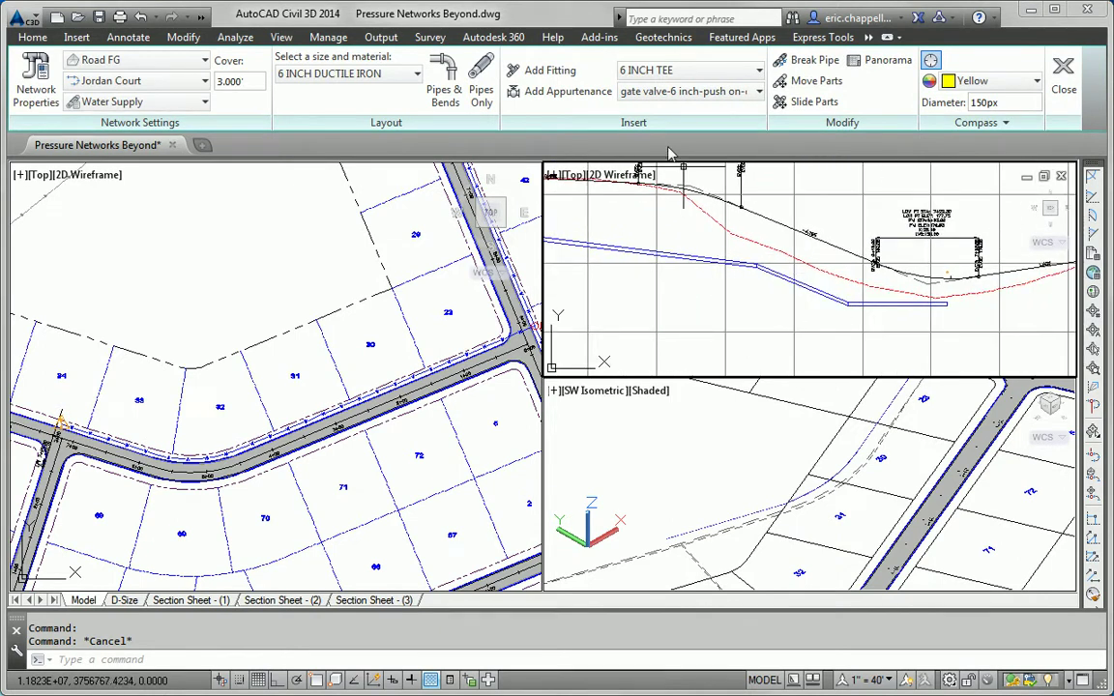
# Run a depth check along the three adjusted pipes in the profile, with 4.5' minimum and 10' maximum depth of cover
pyautogui.click(629, 249)
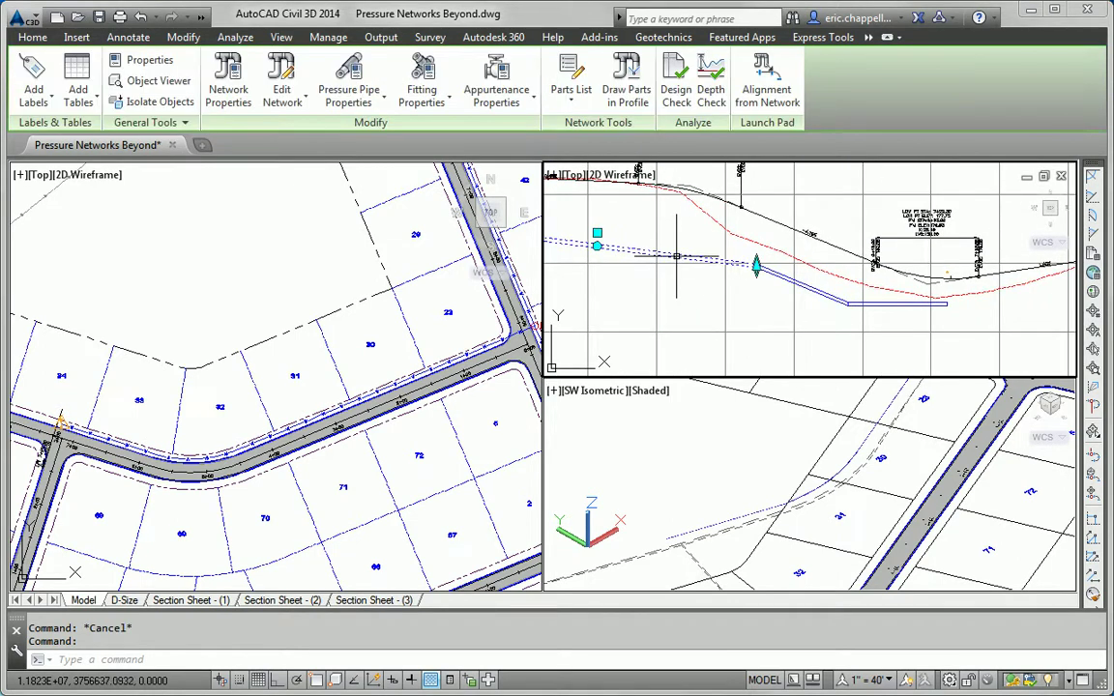
pyautogui.click(711, 92)
pyautogui.click(634, 249)
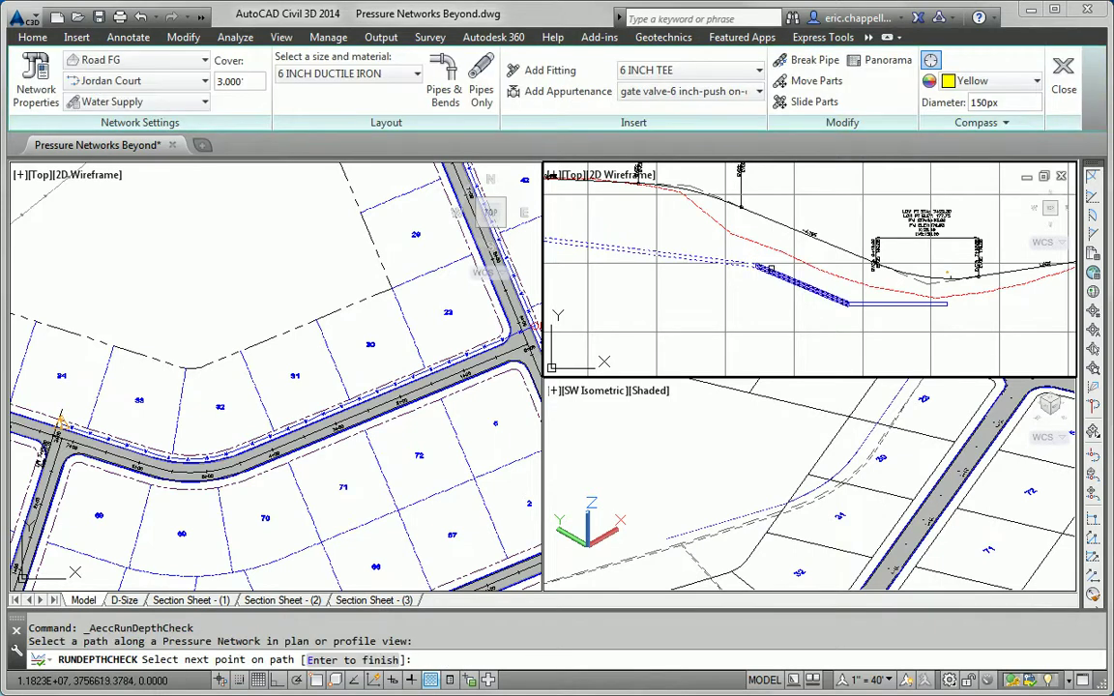
pyautogui.click(771, 268)
pyautogui.click(877, 302)
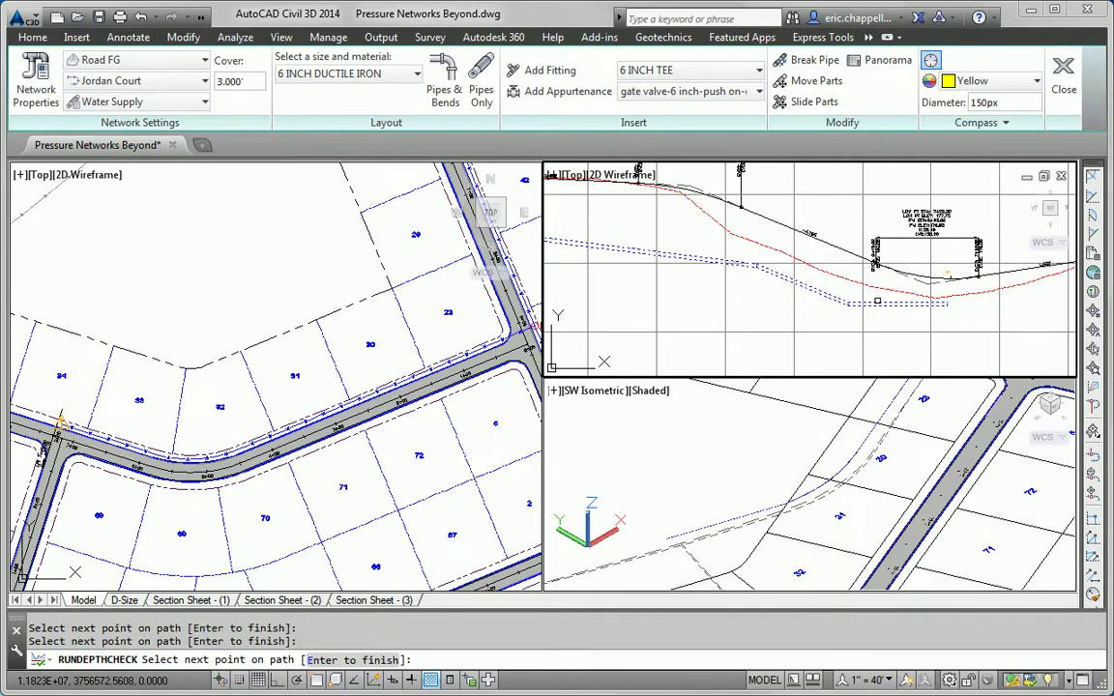
pyautogui.press('Return')
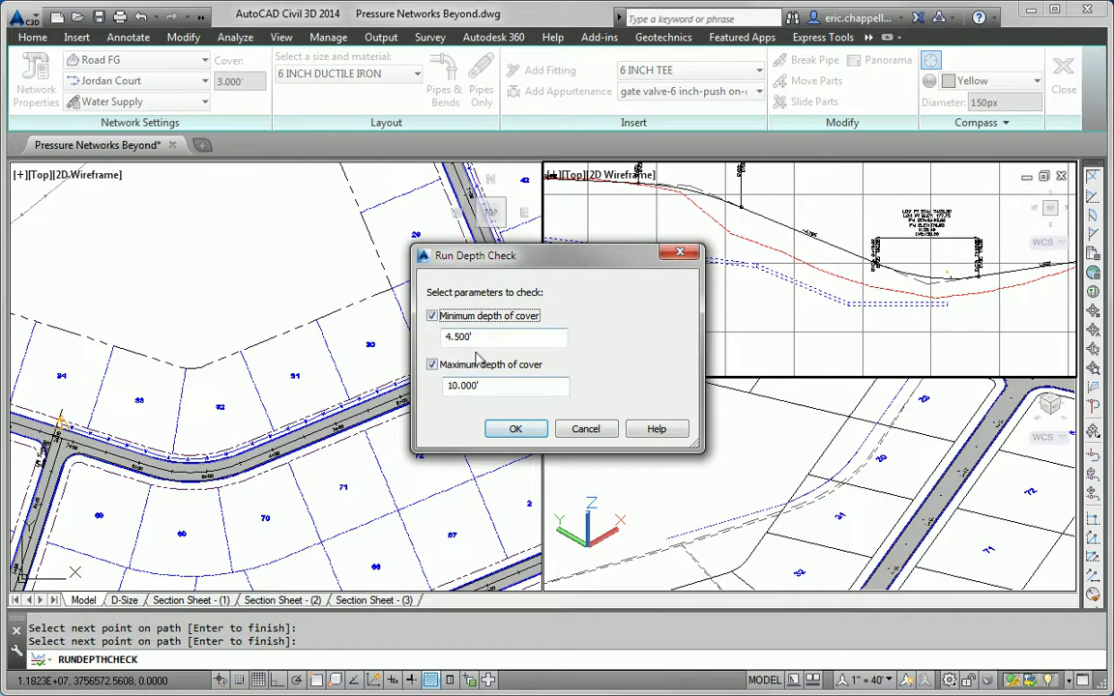
pyautogui.click(516, 430)
pyautogui.moveTo(727, 326); pyautogui.dragTo(787, 337, button='middle')
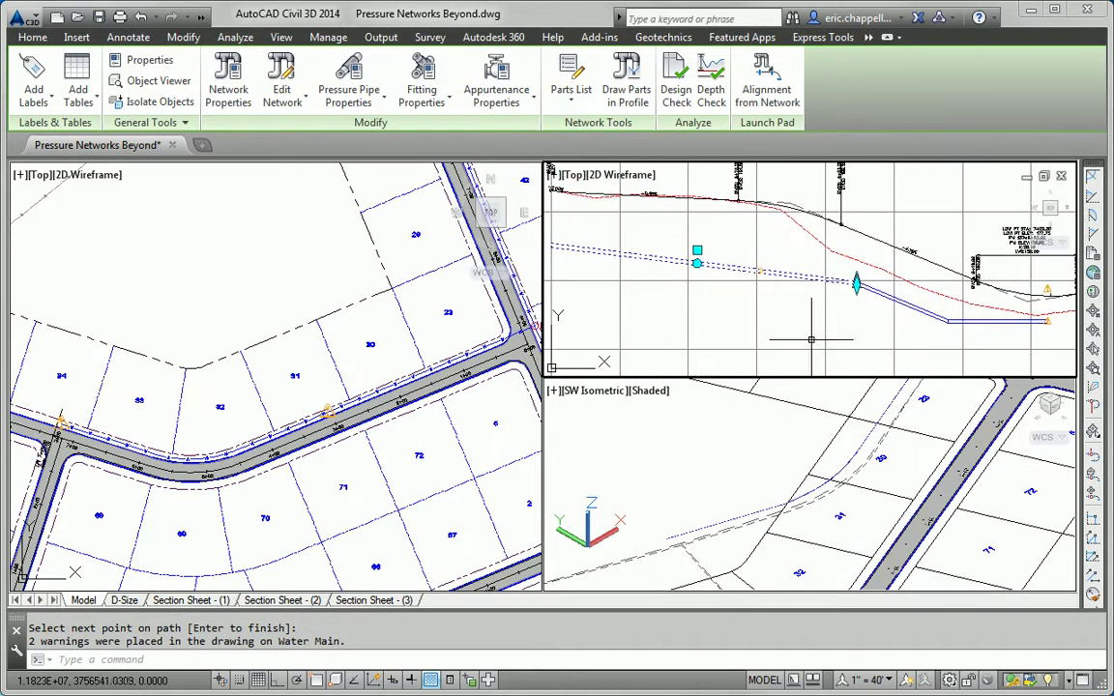
# Regenerate all viewports and read the depth-of-cover warning midway along the first pipe in the profile
pyautogui.press('Escape')
pyautogui.scroll(3, 770, 297)
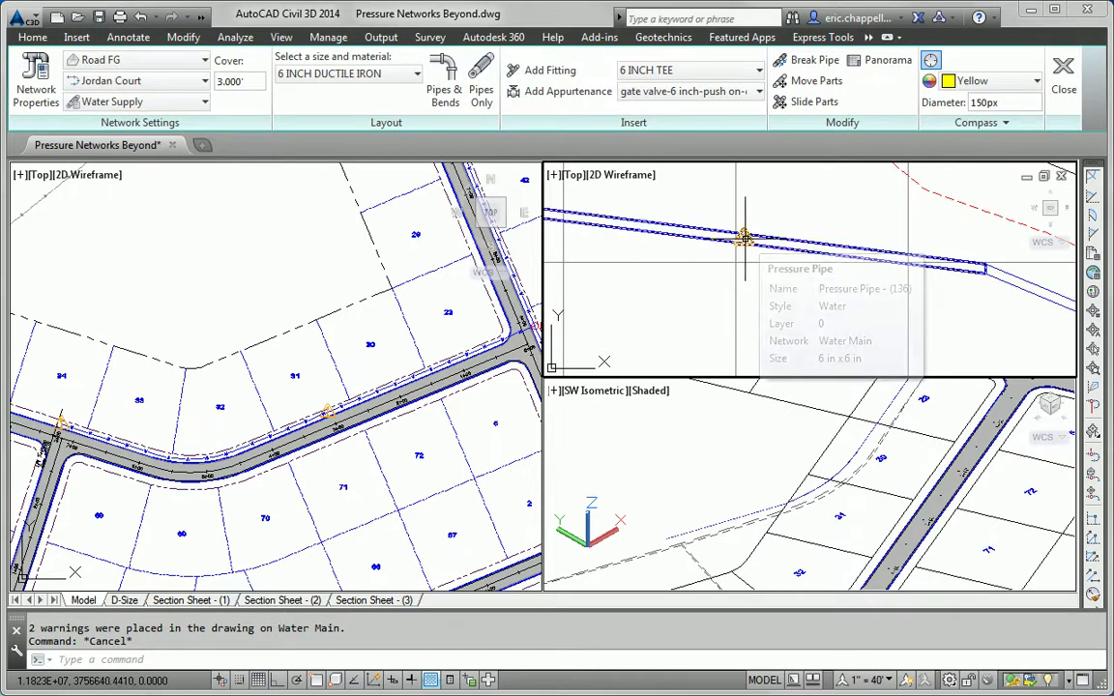
pyautogui.press('Return')
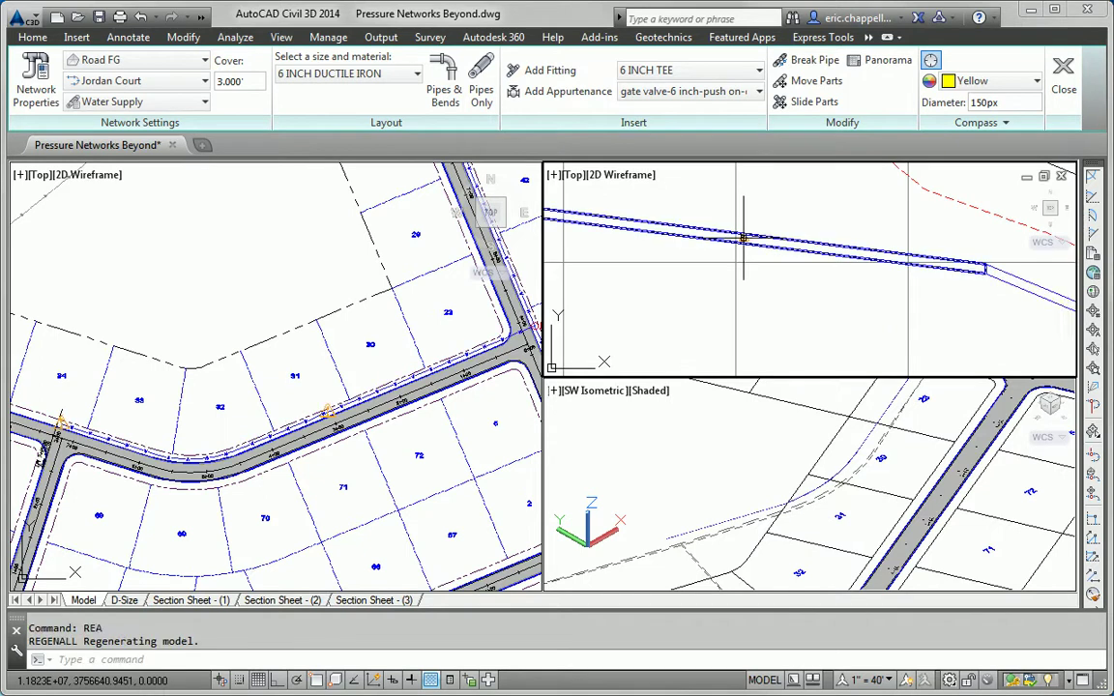
pyautogui.moveTo(744, 237)
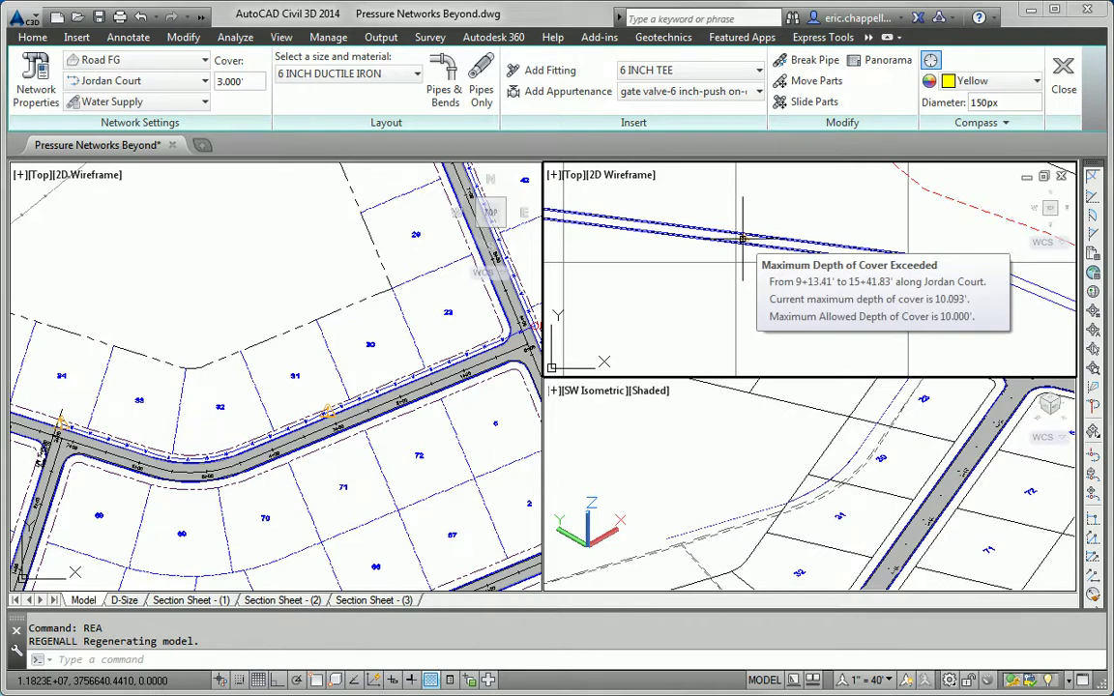
pyautogui.press('Escape')
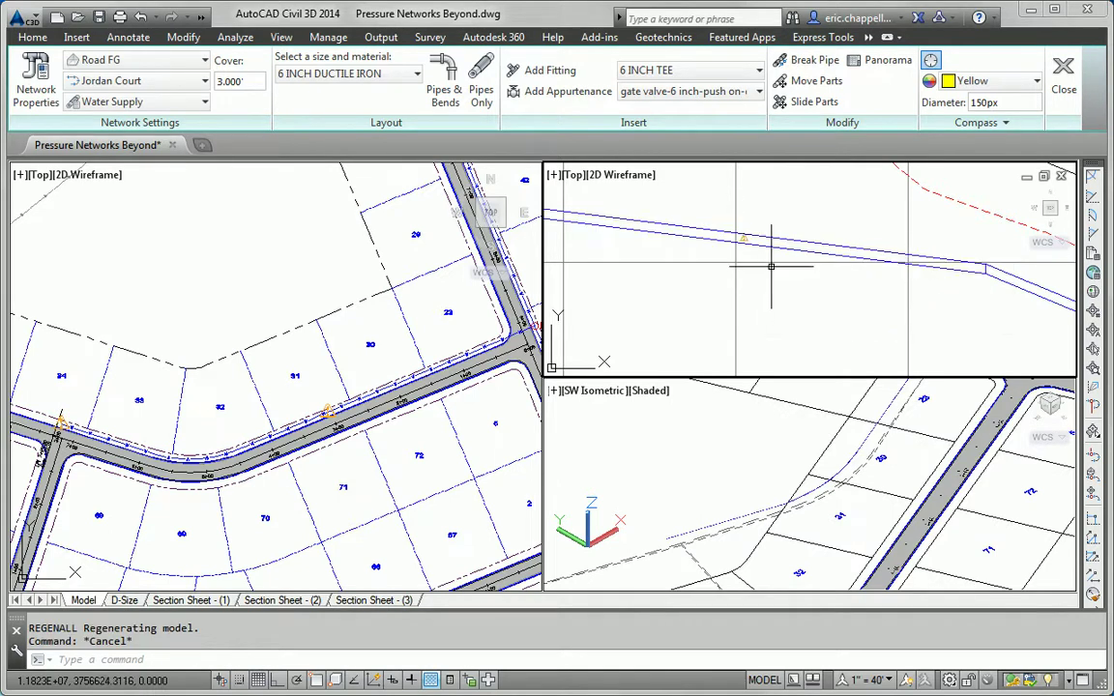
# Raise the joint between the first and second pipes slightly in the profile, and snap the first pipe's end back onto the second pipe
pyautogui.click(992, 270)
pyautogui.click(908, 245)
pyautogui.click(943, 262)
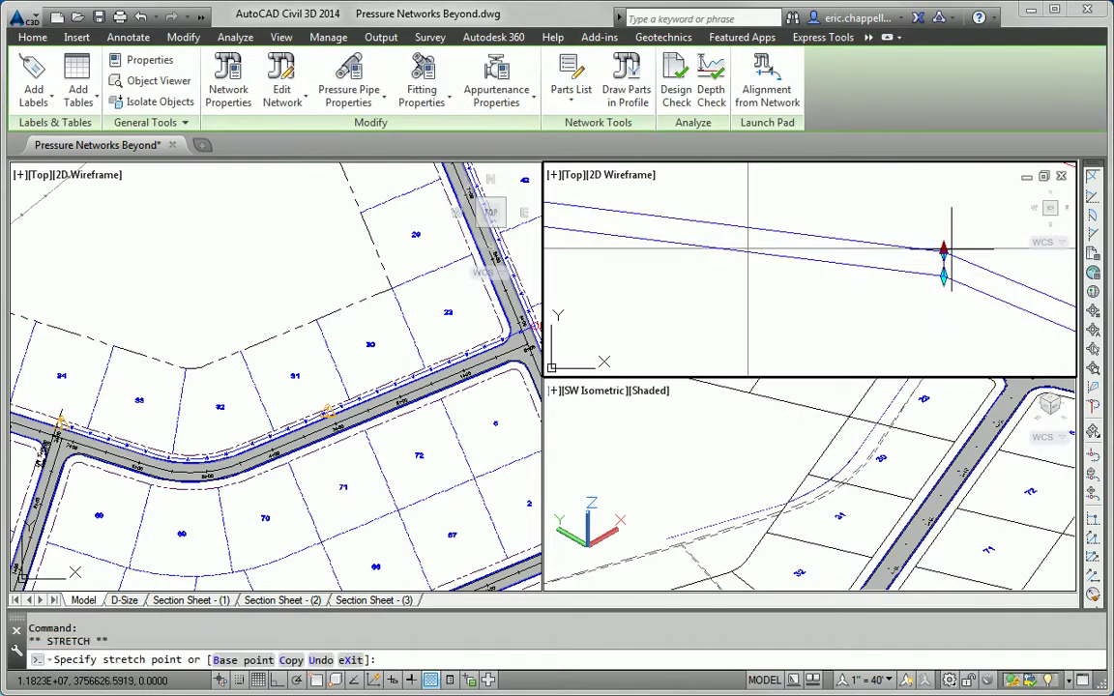
pyautogui.press('Escape')
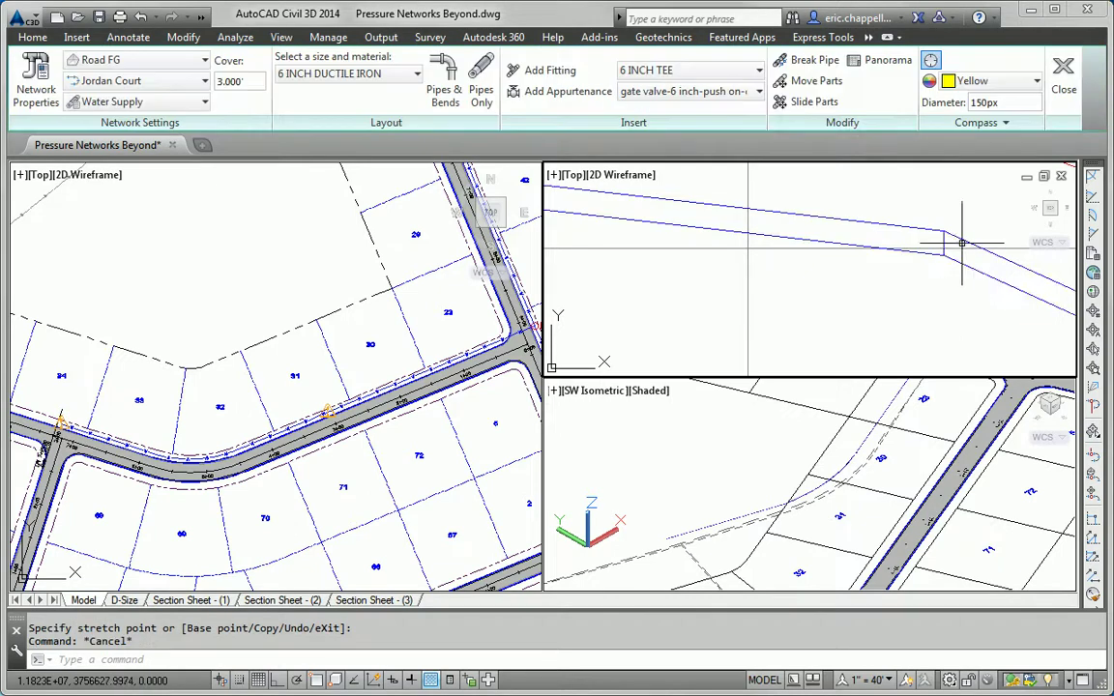
pyautogui.click(957, 245)
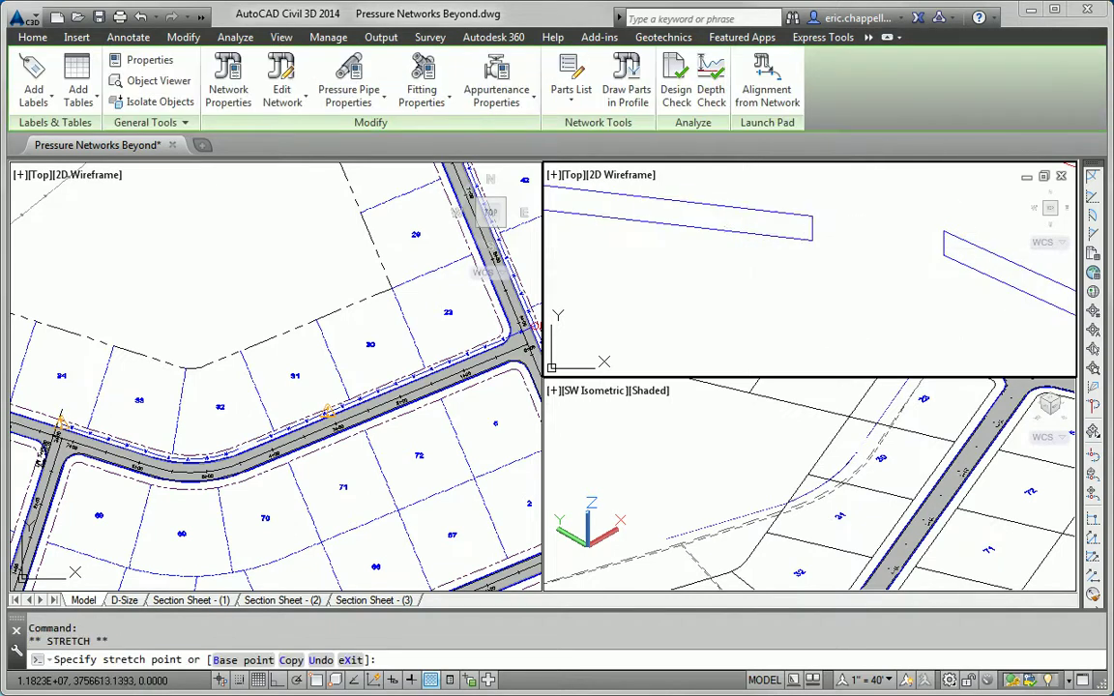
pyautogui.click(825, 230)
pyautogui.click(937, 263)
pyautogui.click(945, 259)
pyautogui.press('Escape')
# Regenerate all viewports and read the depth-of-cover warning above the last pipe's end in the profile
pyautogui.scroll(-3, 867, 298)
pyautogui.moveTo(917, 328); pyautogui.dragTo(639, 287, button='middle')
pyautogui.scroll(2, 913, 271)
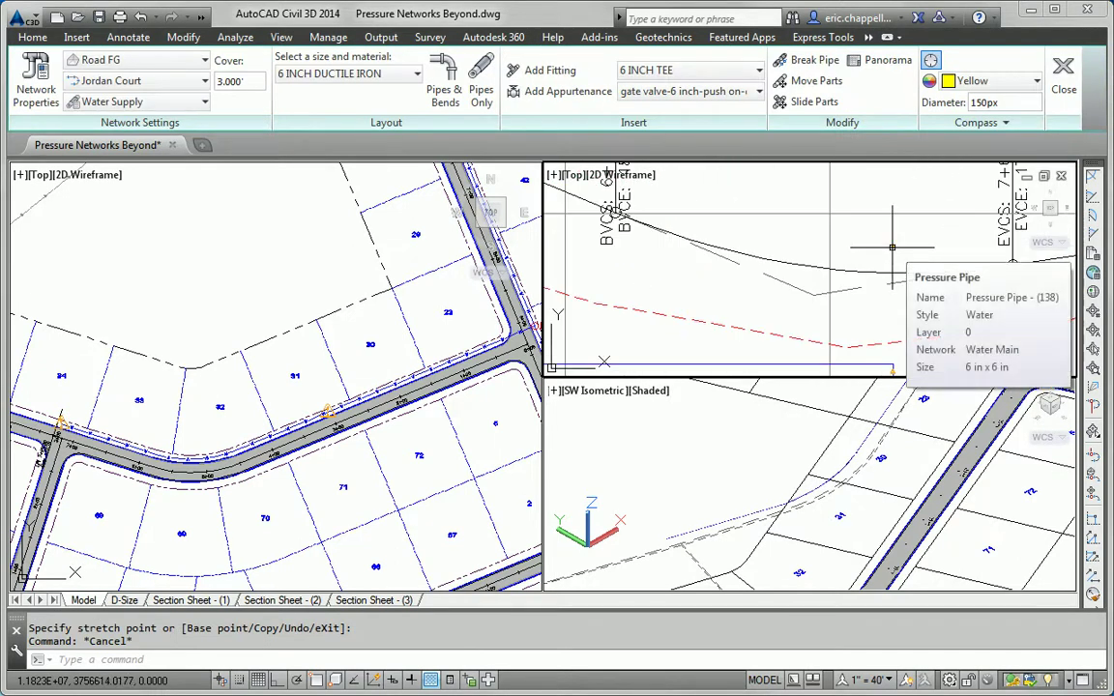
pyautogui.press('Escape')
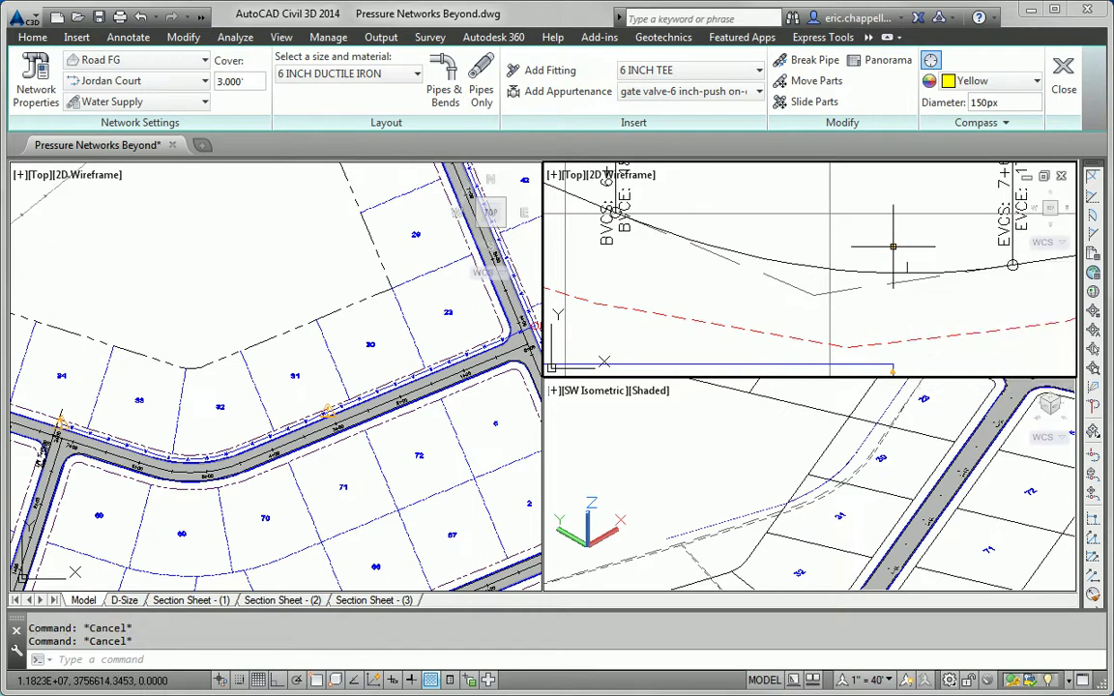
pyautogui.write('rea')
pyautogui.press('Return')
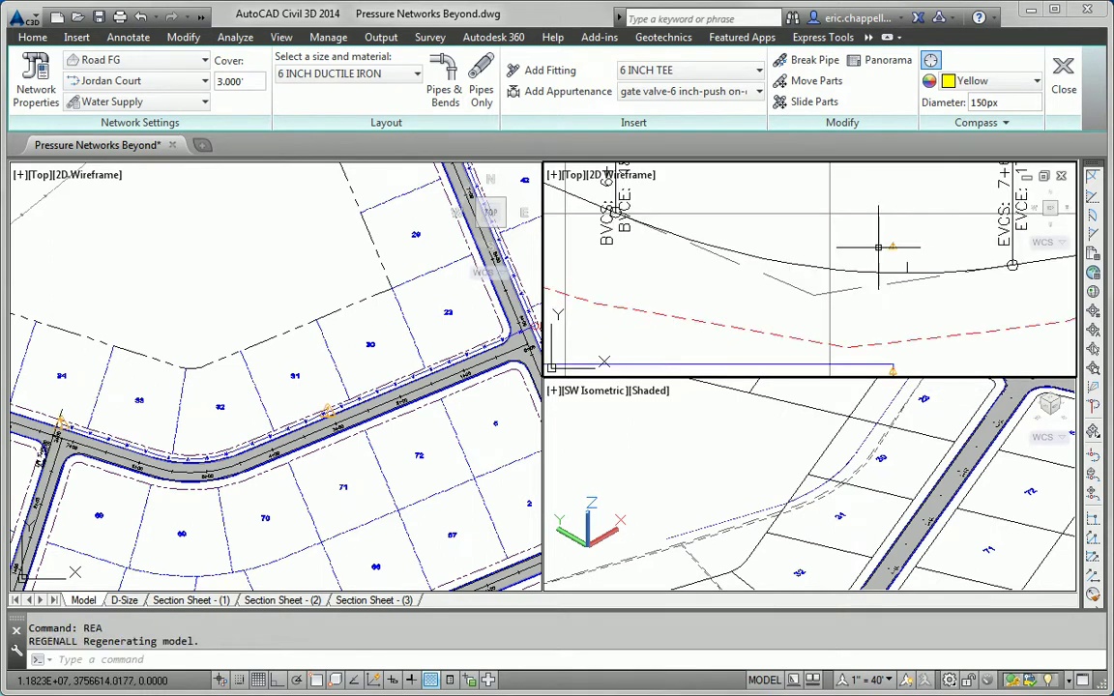
pyautogui.moveTo(891, 247)
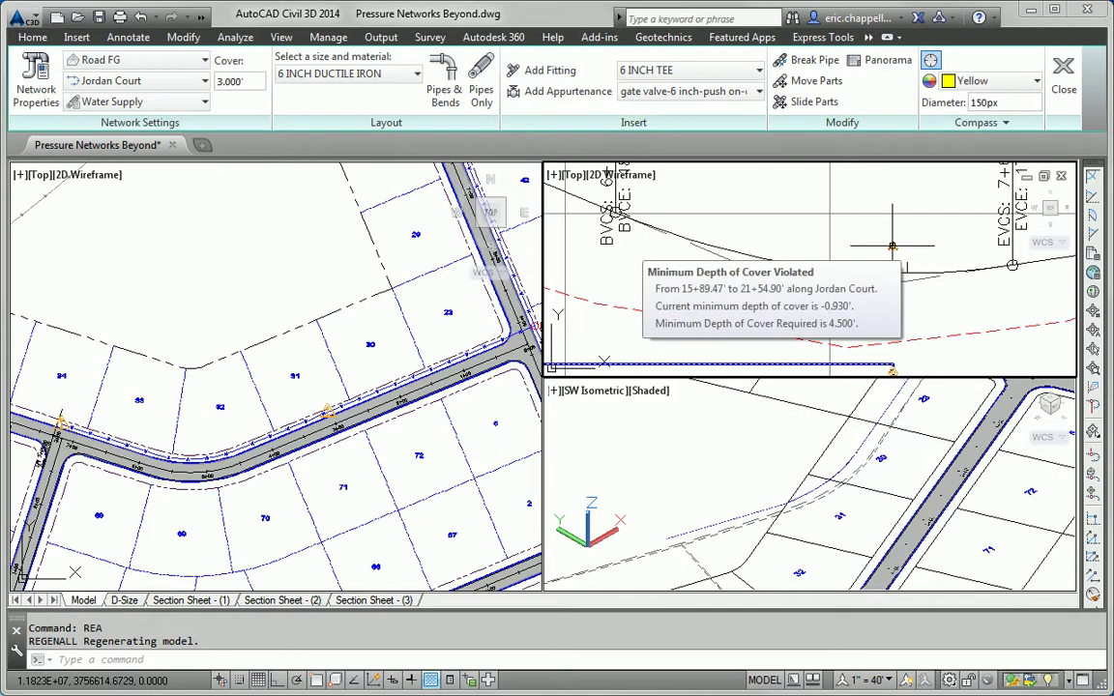
pyautogui.press('Escape')
# Lower the free end of the last pipe in the profile so that the pipe slopes downward, deeper below the road surface
pyautogui.scroll(-4, 893, 247)
pyautogui.scroll(1, 870, 266)
pyautogui.click(871, 266)
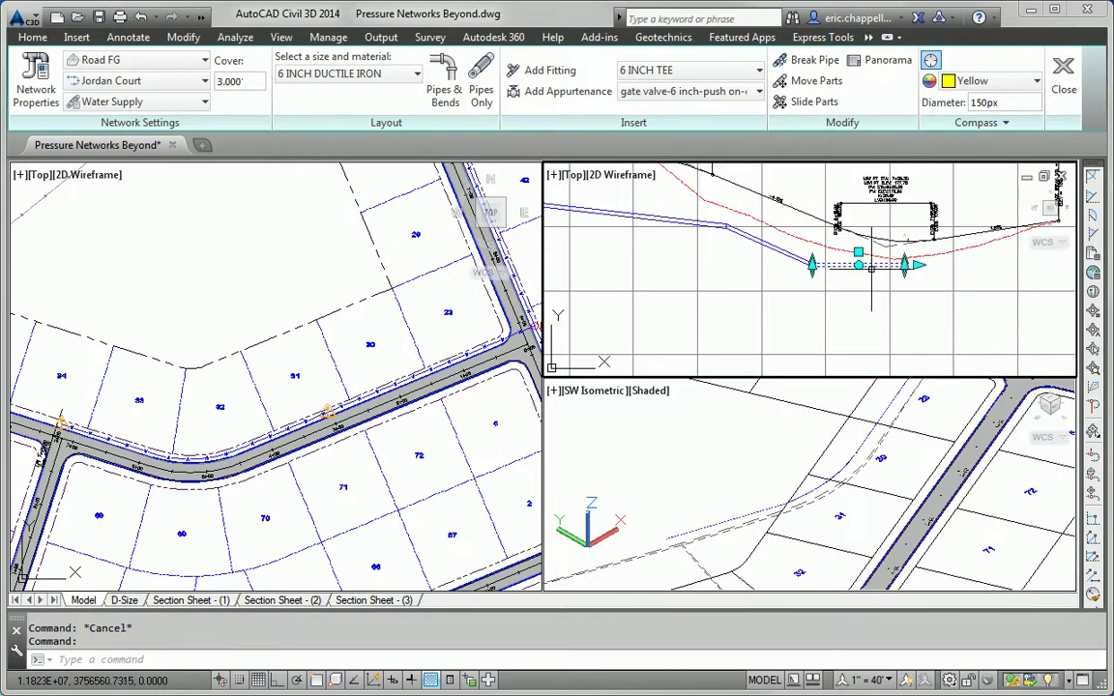
pyautogui.scroll(3, 900, 261)
pyautogui.click(901, 254)
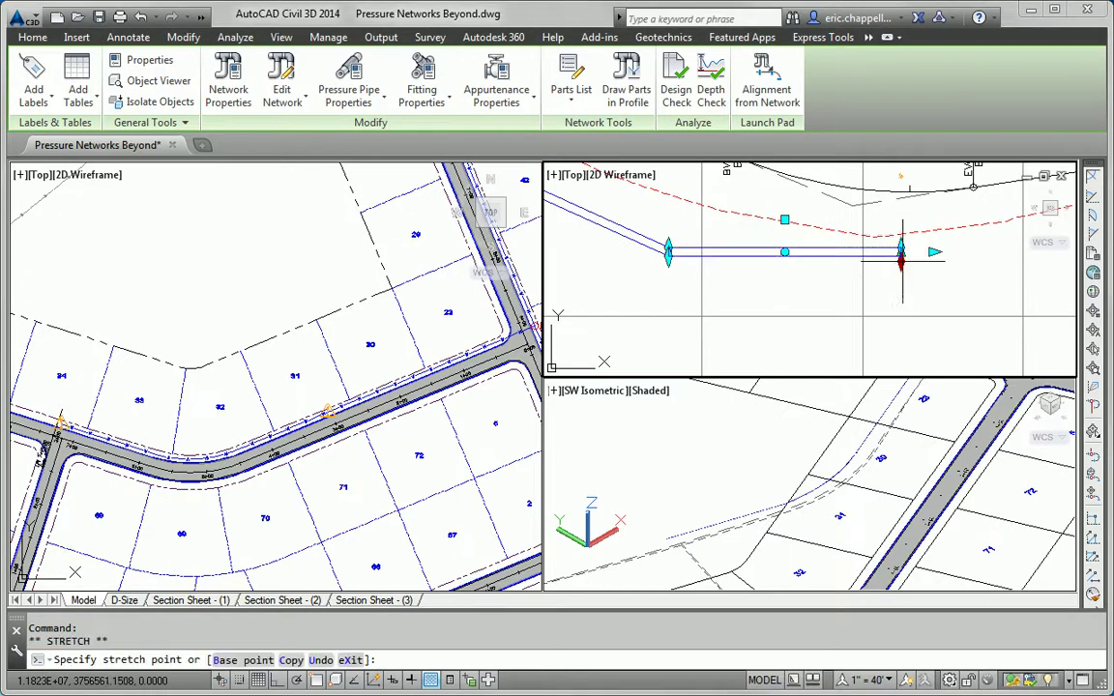
pyautogui.click(900, 285)
pyautogui.press('Escape')
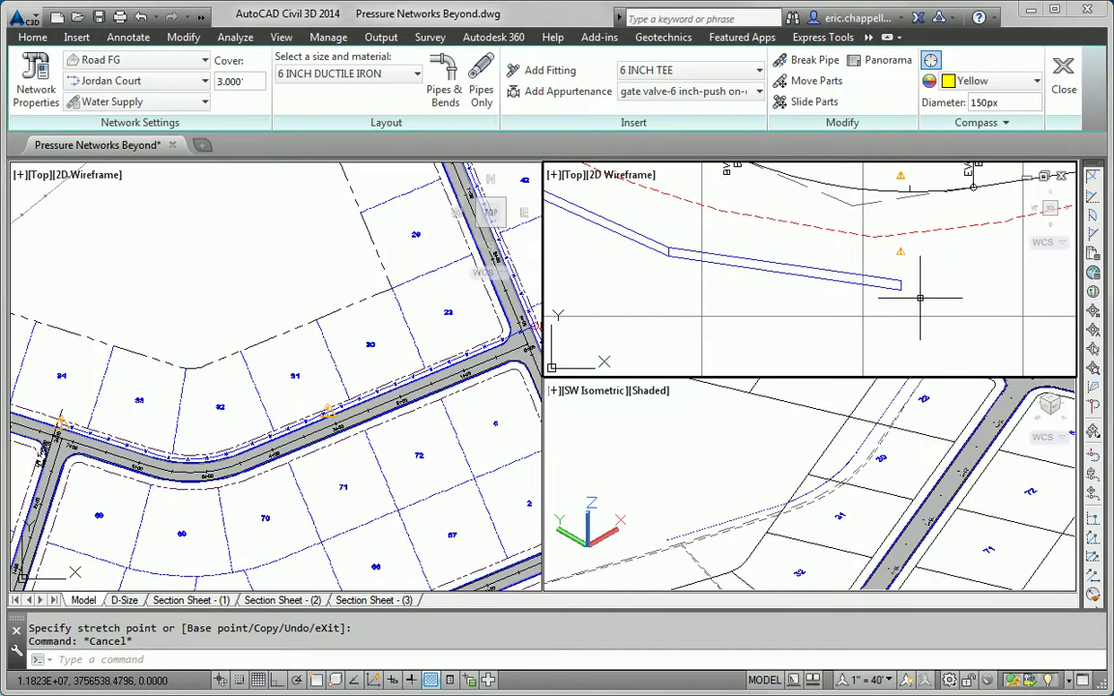
pyautogui.scroll(-2, 918, 298)
pyautogui.click(814, 278)
pyautogui.press('Escape')
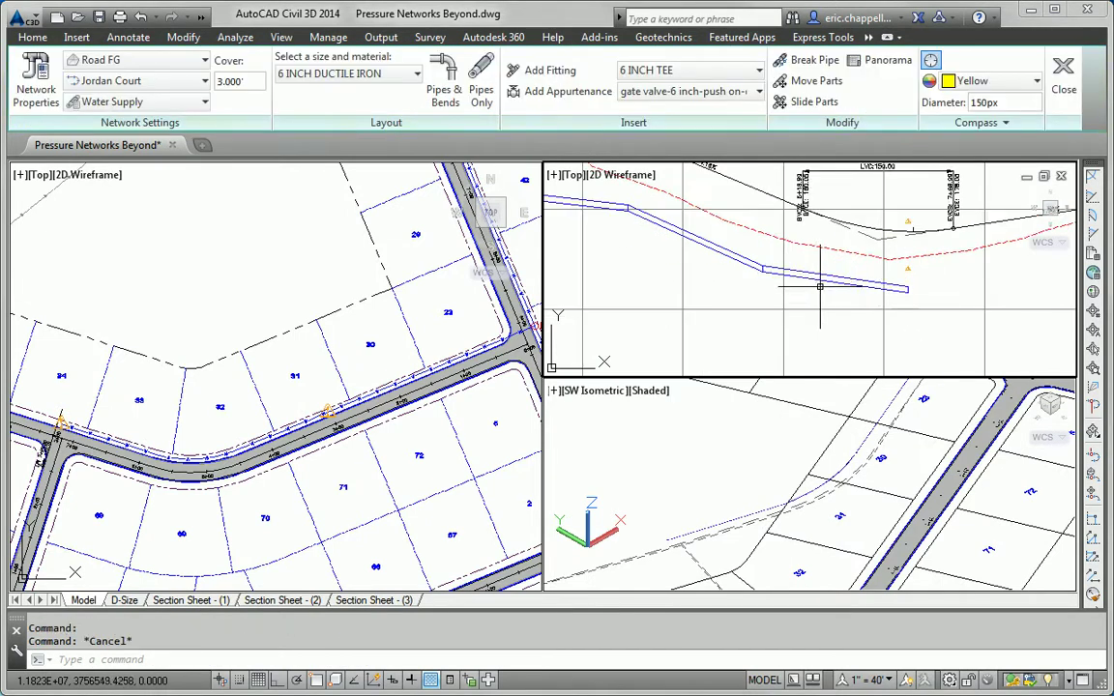
# Repeat the depth check on the three pipes in the profile, keeping 4.5' minimum and 10' maximum depth of cover
pyautogui.scroll(-1, 822, 284)
pyautogui.click(653, 230)
pyautogui.click(743, 257)
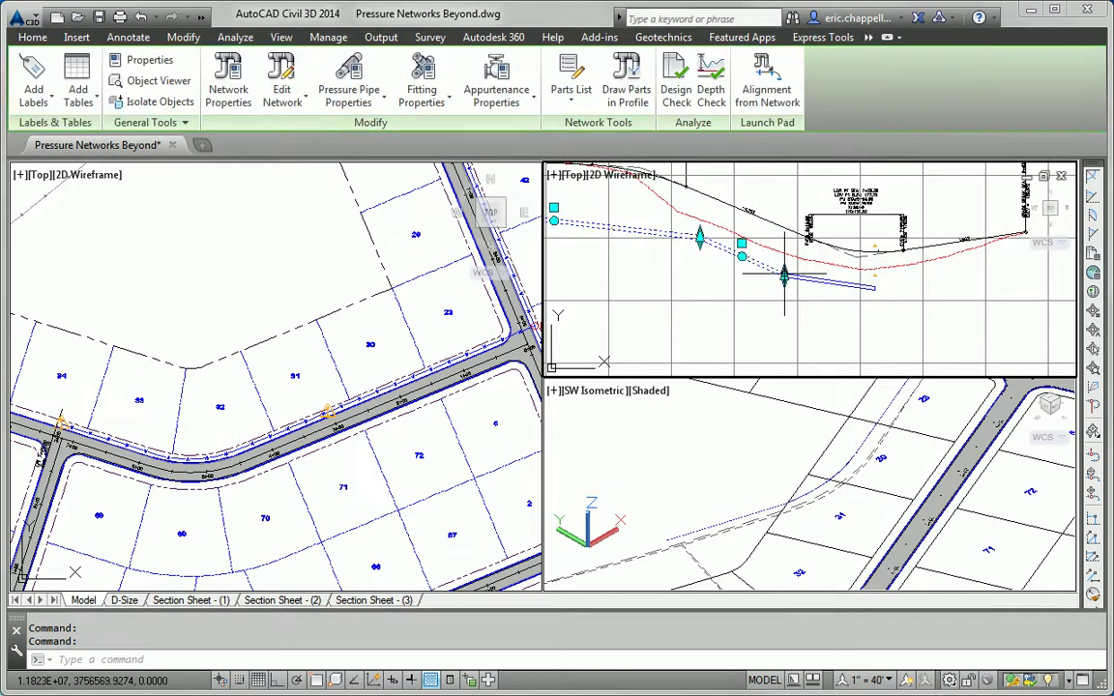
pyautogui.click(832, 283)
pyautogui.click(711, 89)
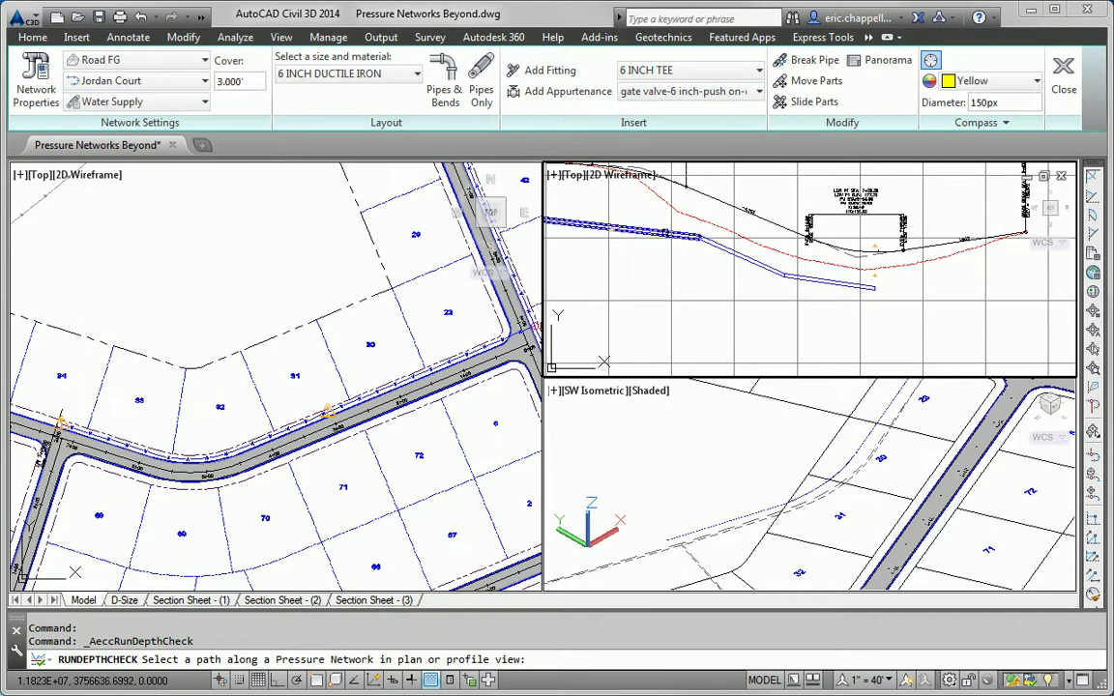
pyautogui.click(630, 224)
pyautogui.click(820, 280)
pyautogui.press('Return')
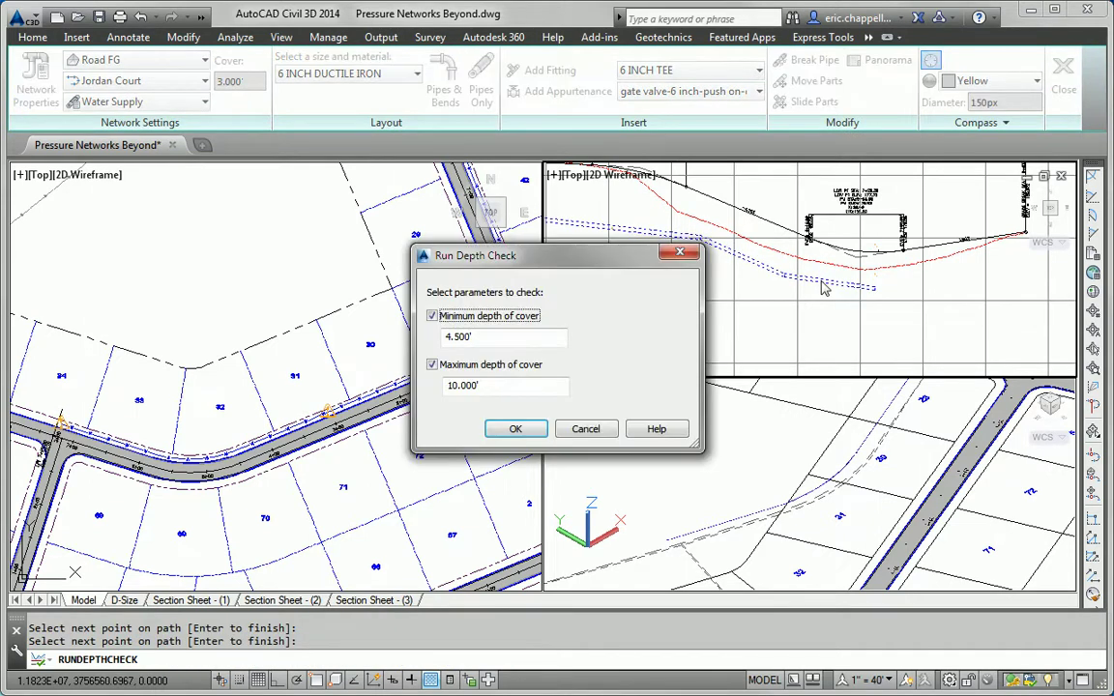
pyautogui.click(513, 429)
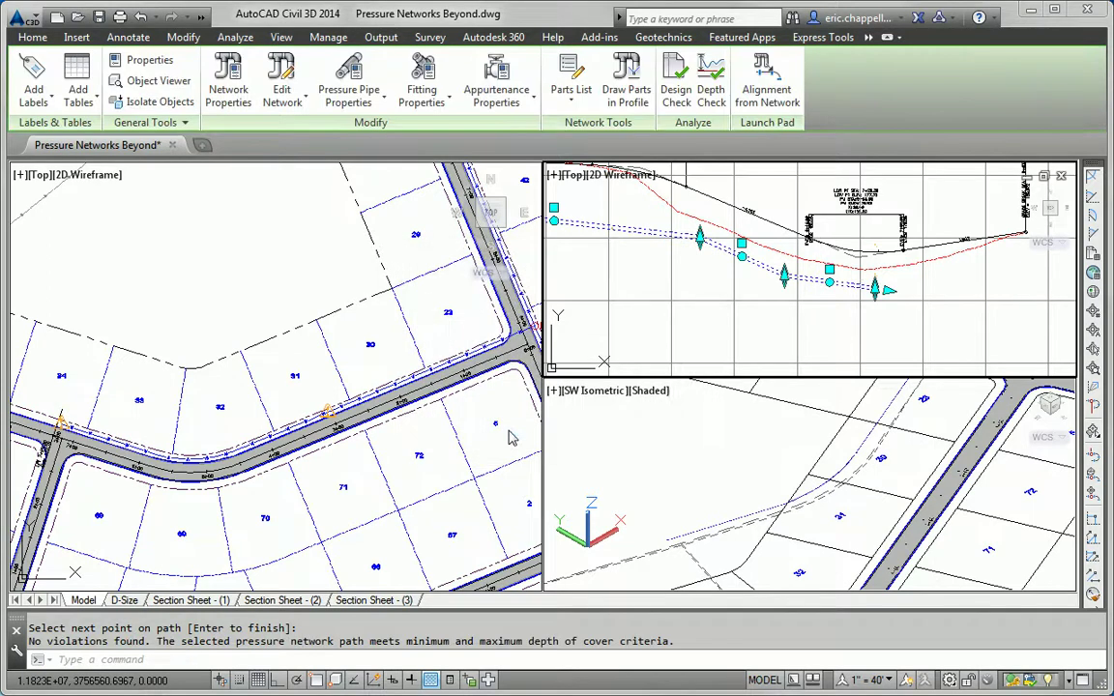
# Clear all pressure pipe warnings from the network, starting from the middle pipe in the profile
pyautogui.press('Escape')
pyautogui.click(764, 262)
pyautogui.rightClick(773, 275)
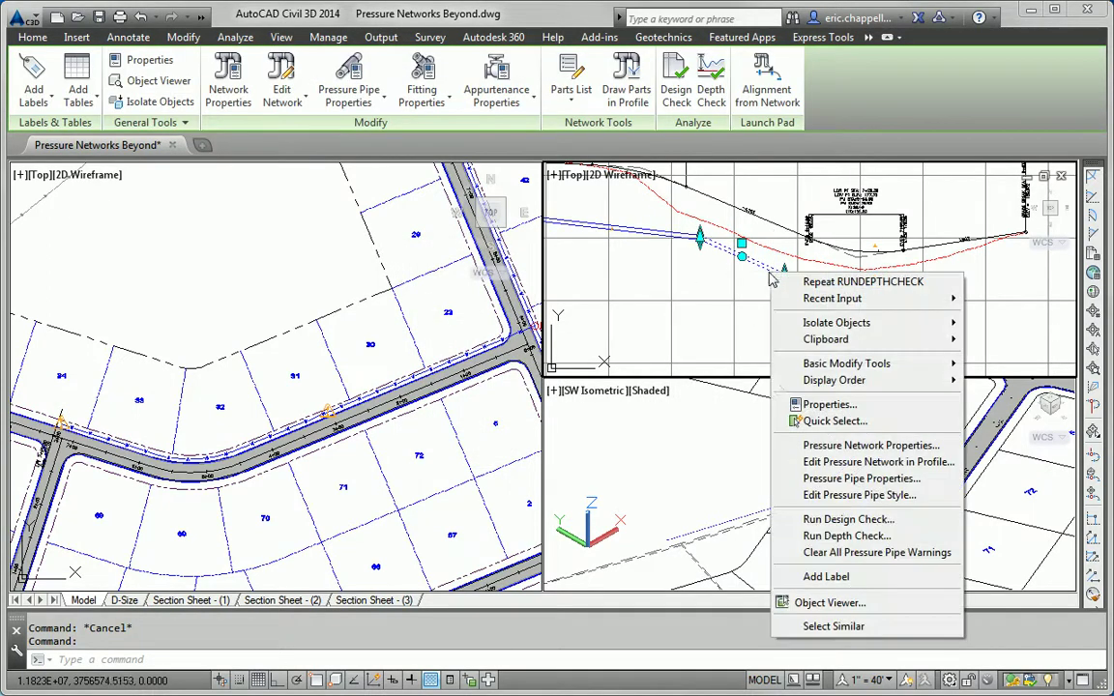
pyautogui.click(875, 554)
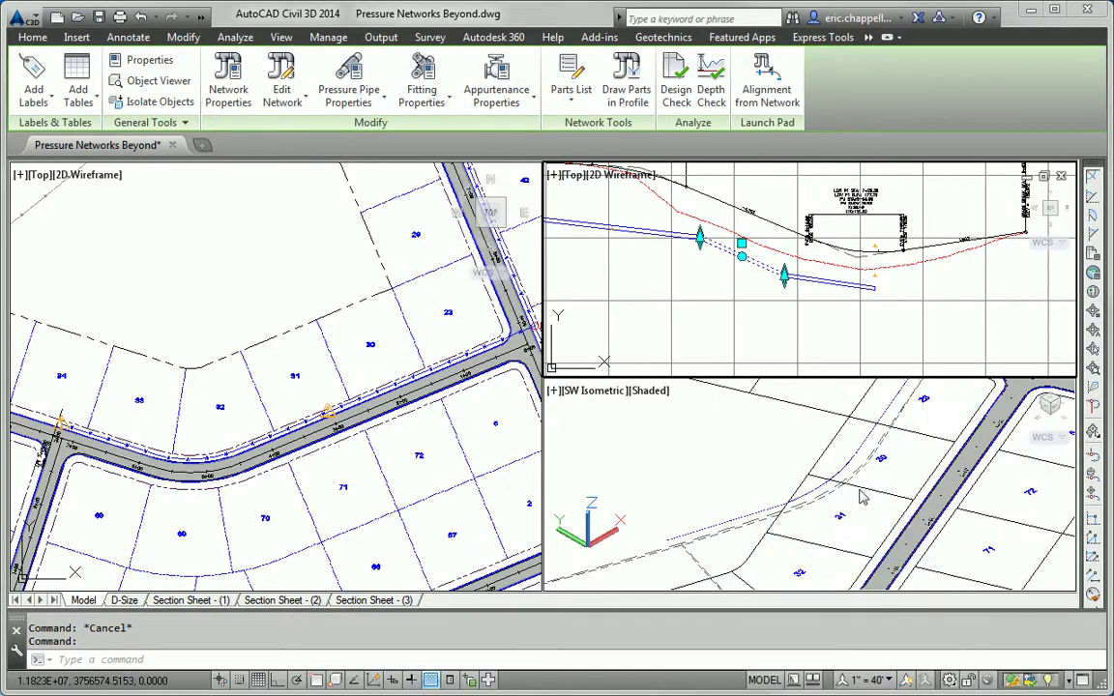
pyautogui.press('Escape')
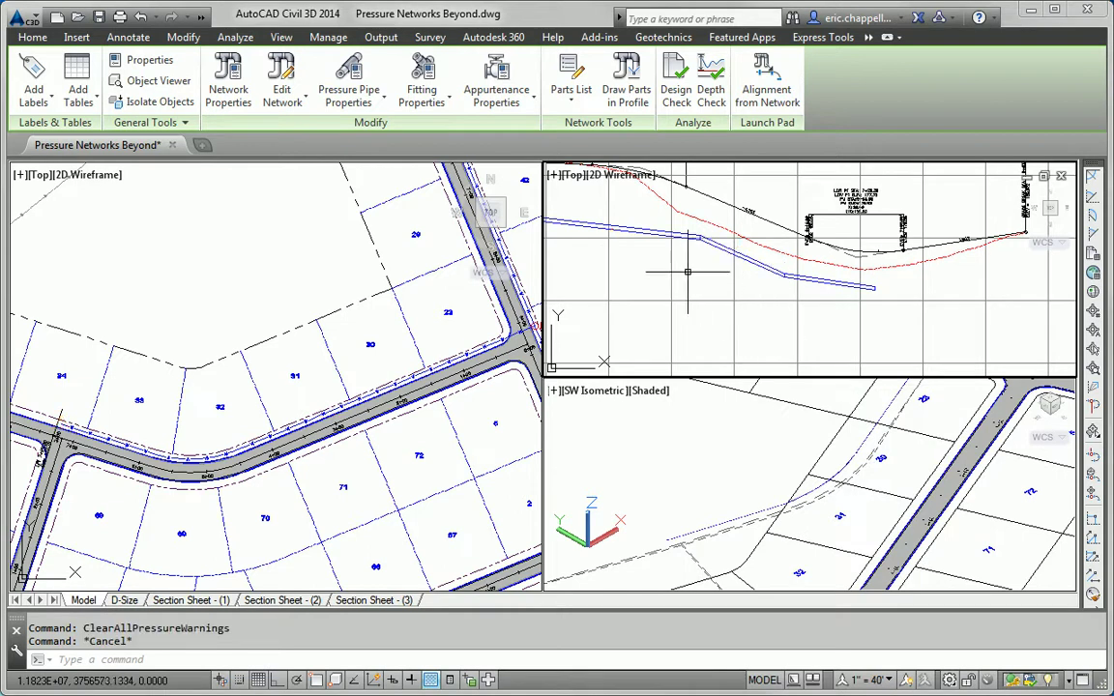
# Rerun the depth check along all three pipes with 4.5' minimum and 10' maximum cover to verify the cleared network
pyautogui.click(640, 228)
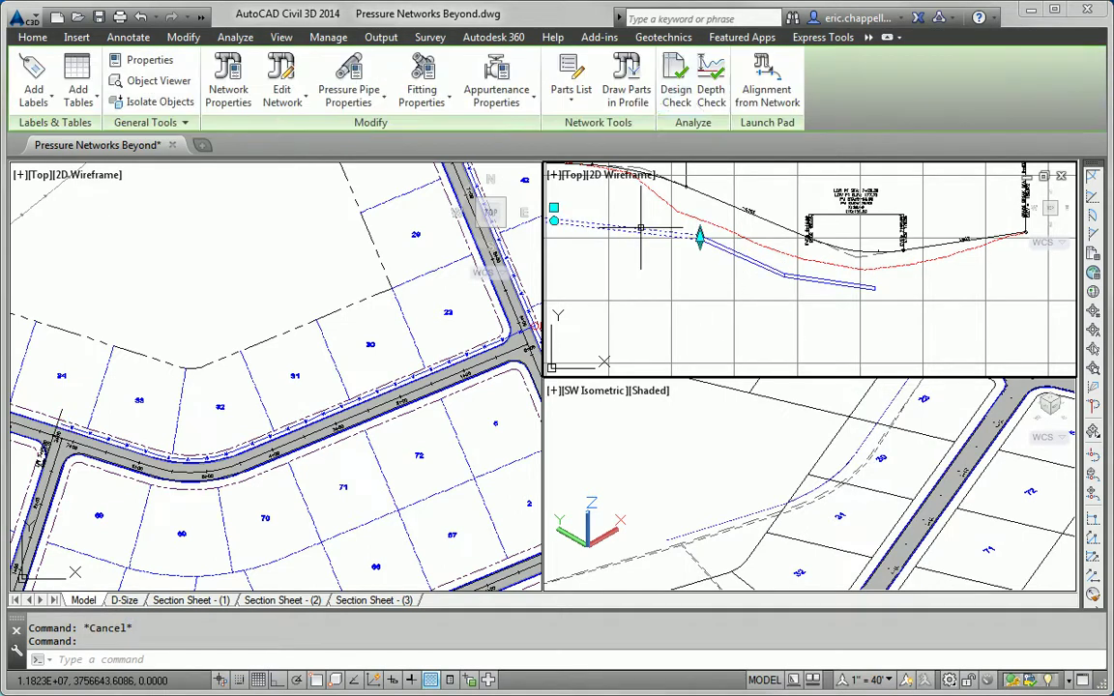
pyautogui.click(709, 106)
pyautogui.click(654, 232)
pyautogui.click(714, 245)
pyautogui.click(795, 276)
pyautogui.press('Return')
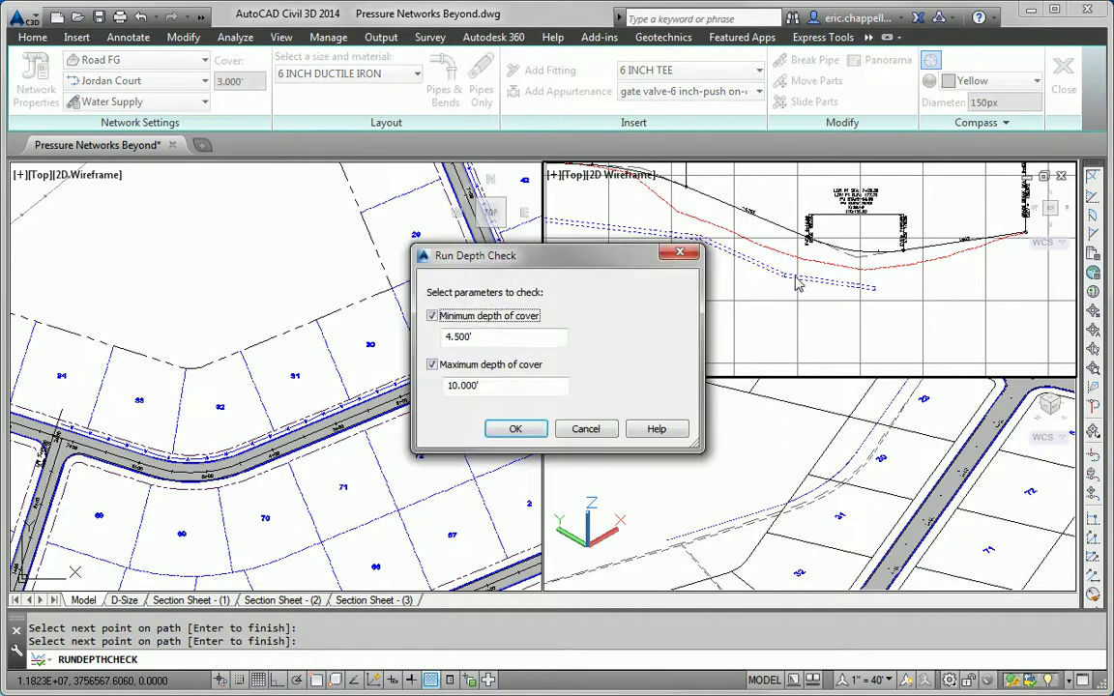
pyautogui.click(519, 430)
pyautogui.moveTo(680, 301); pyautogui.dragTo(748, 311, button='middle')
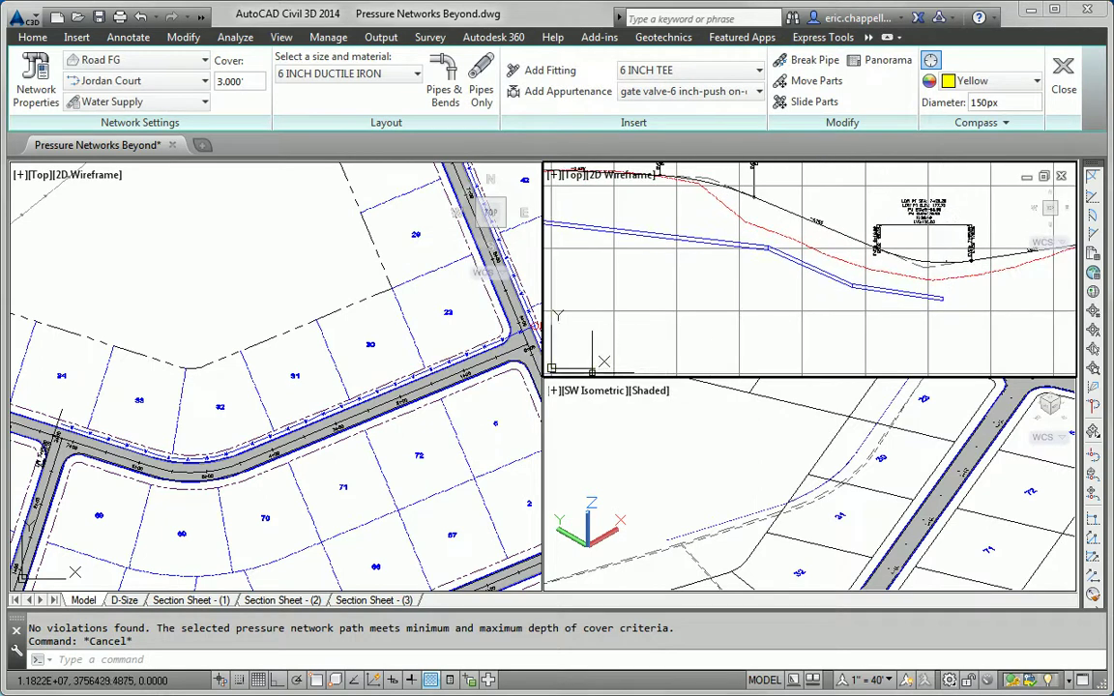
pyautogui.scroll(-3, 358, 445)
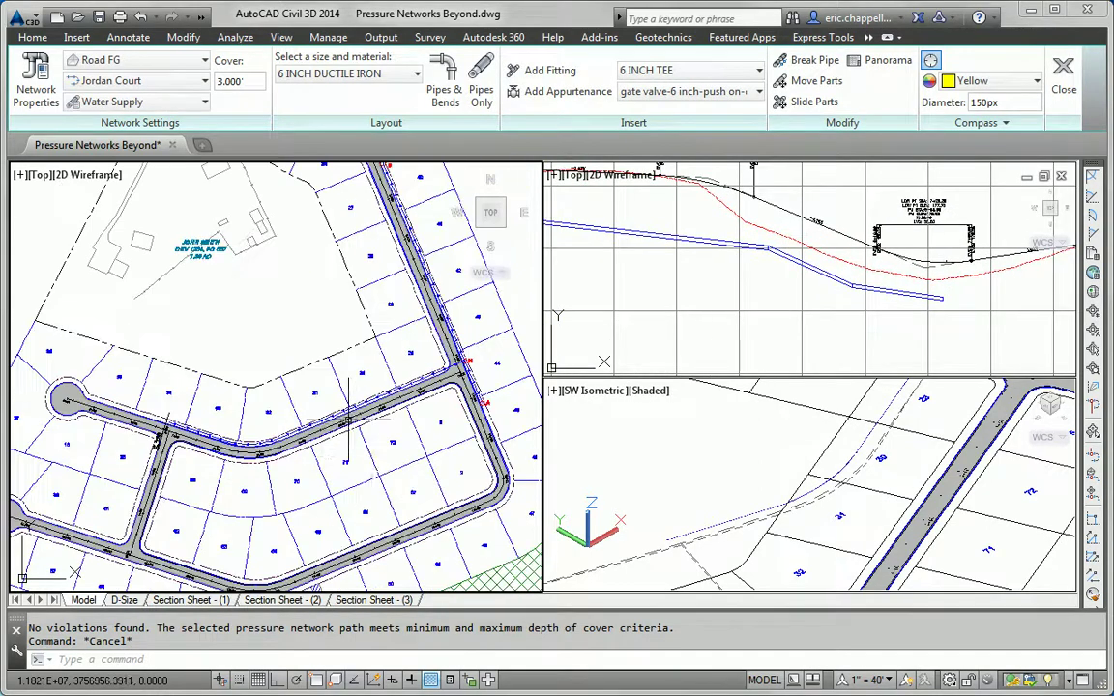
pyautogui.click(337, 441)
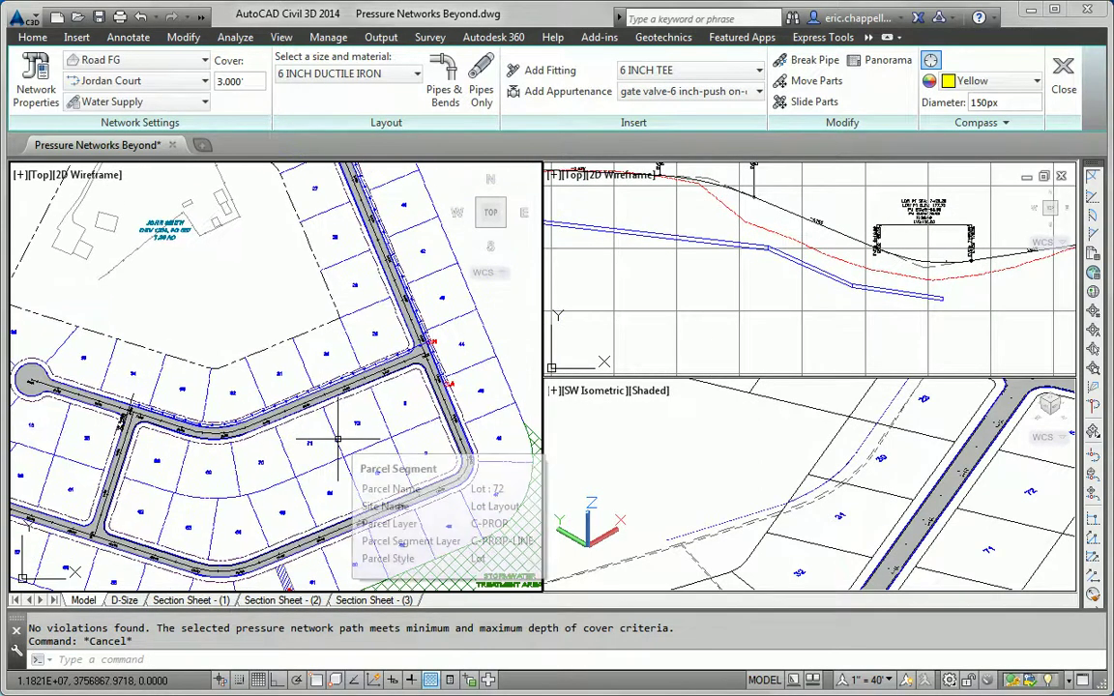